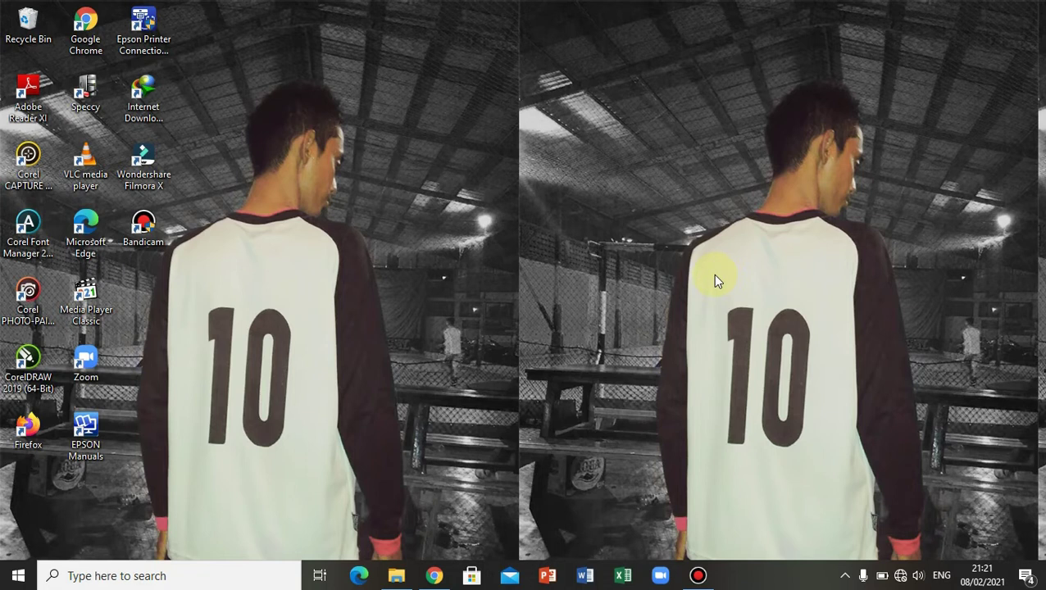
- Check the 'Nankatsu' photo and 'Nankatsu logo DLS' in Pictures, then minimize File Explorer
left_click(396, 576)
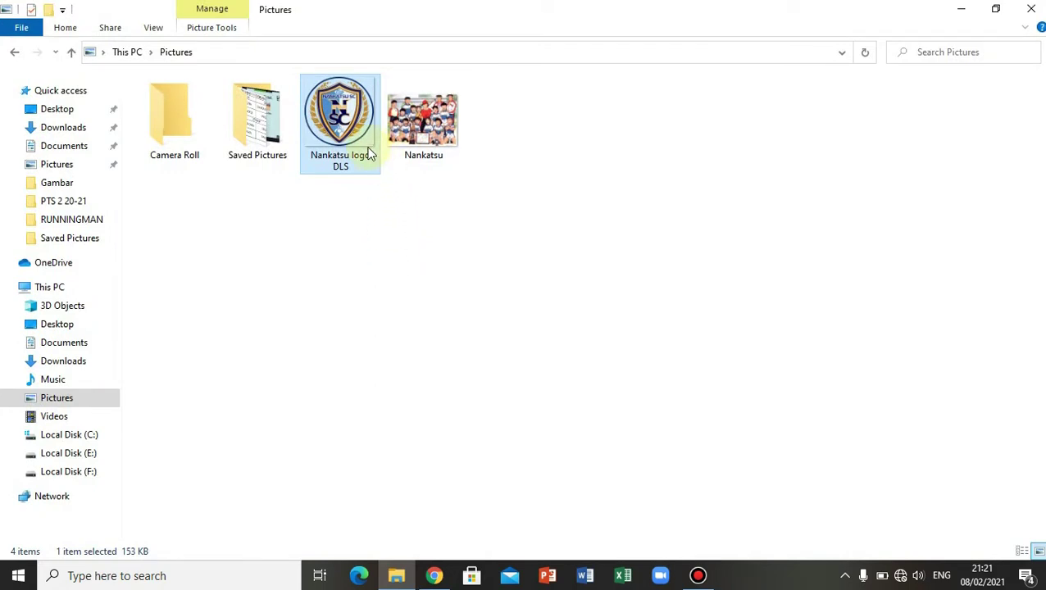
left_click(420, 140)
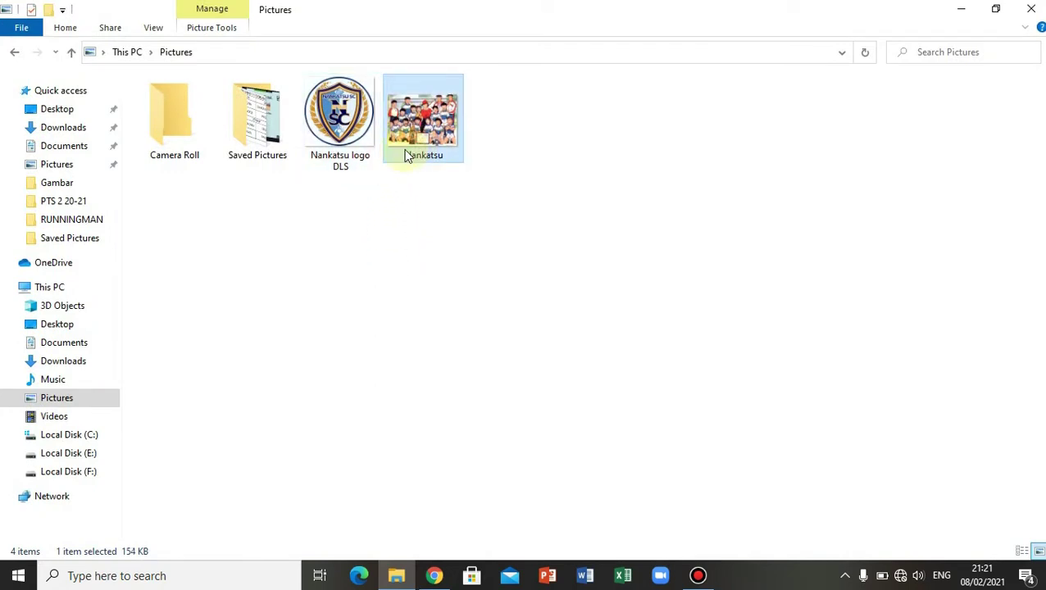
left_click(346, 160)
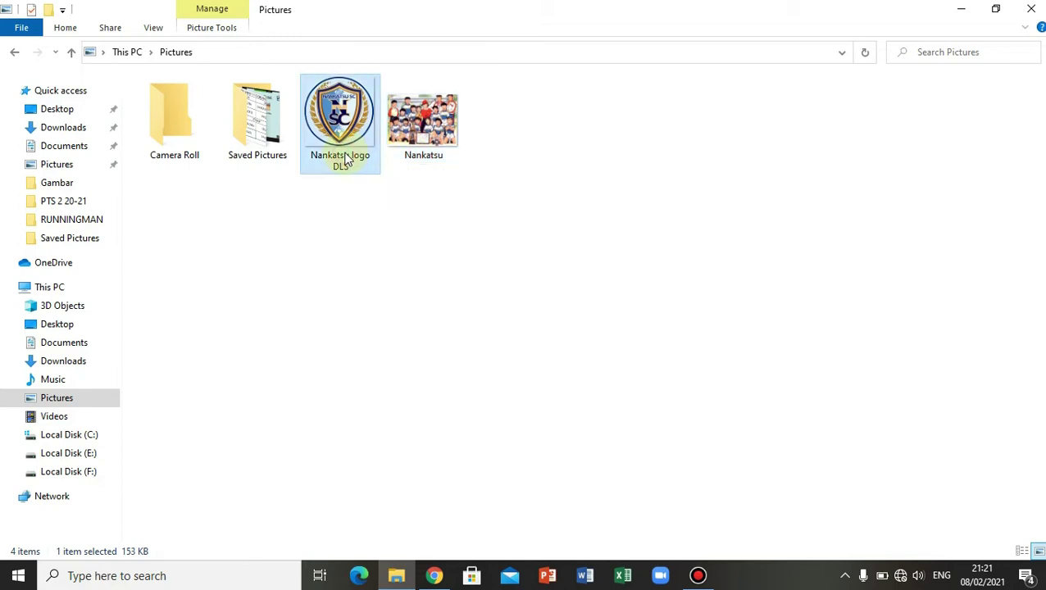
left_click(417, 161)
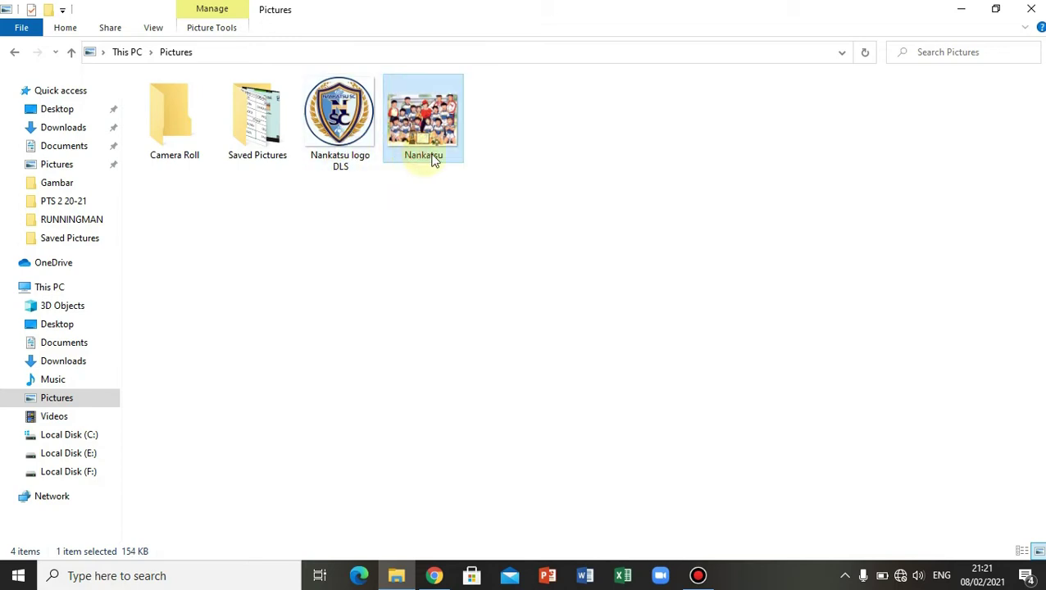
left_click(960, 7)
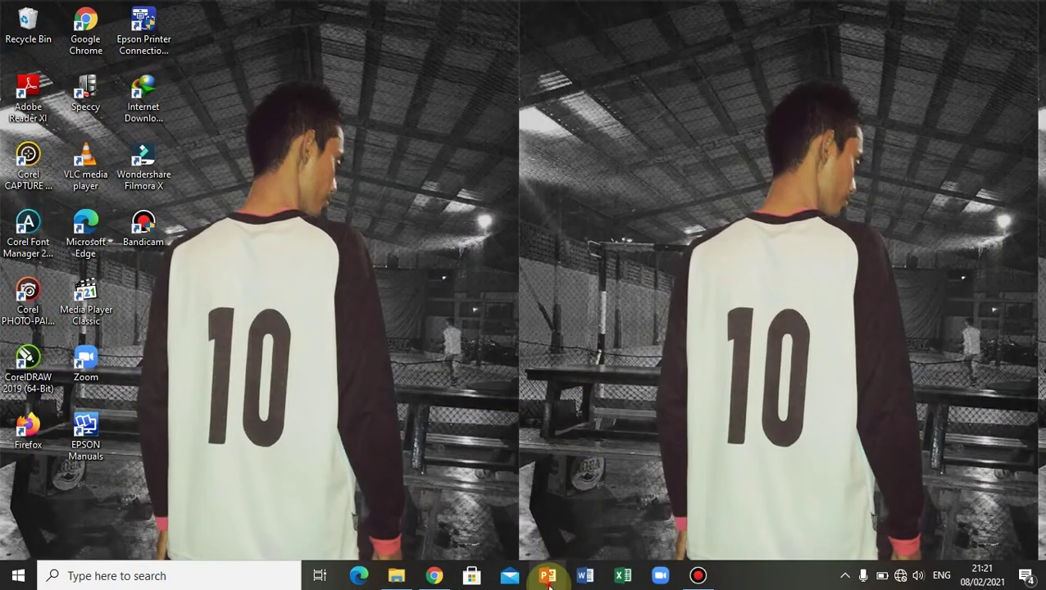
- Start a new blank PowerPoint presentation and switch its first slide to the Blank layout
left_click(547, 576)
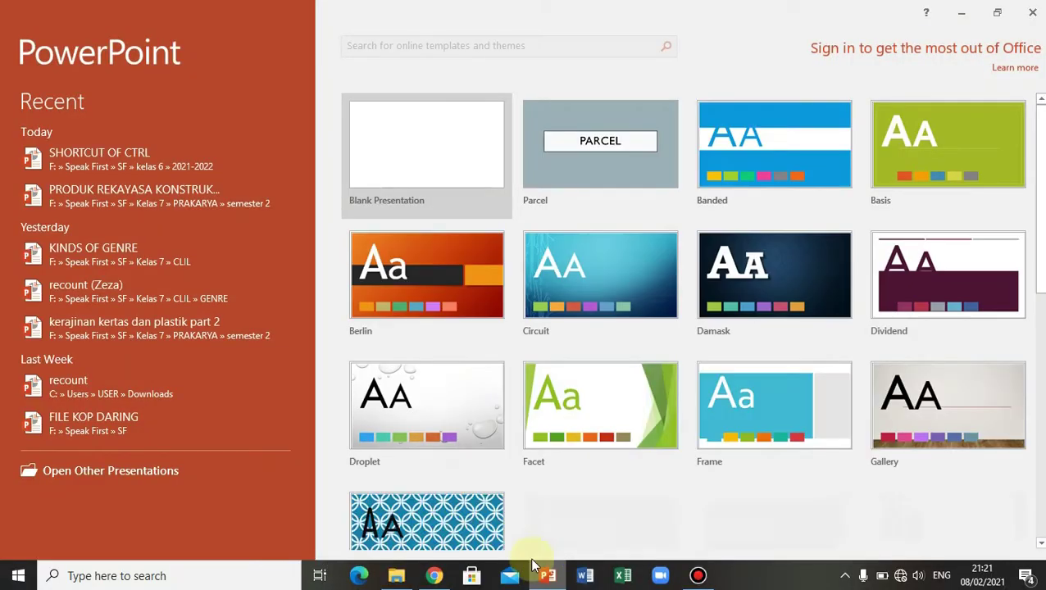
left_click(429, 172)
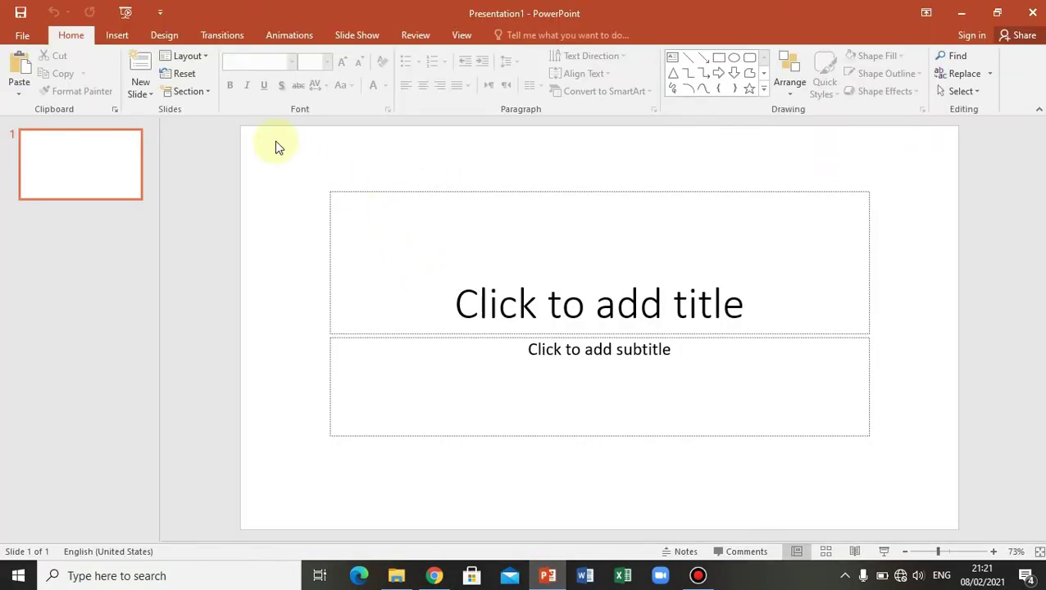
left_click_drag(277, 161, 925, 485)
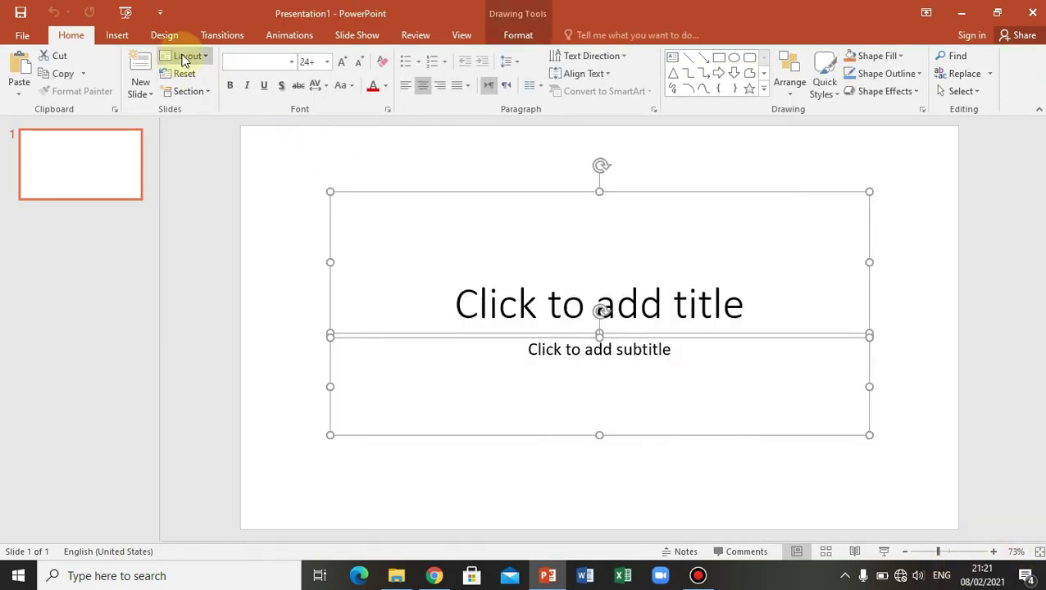
left_click(186, 58)
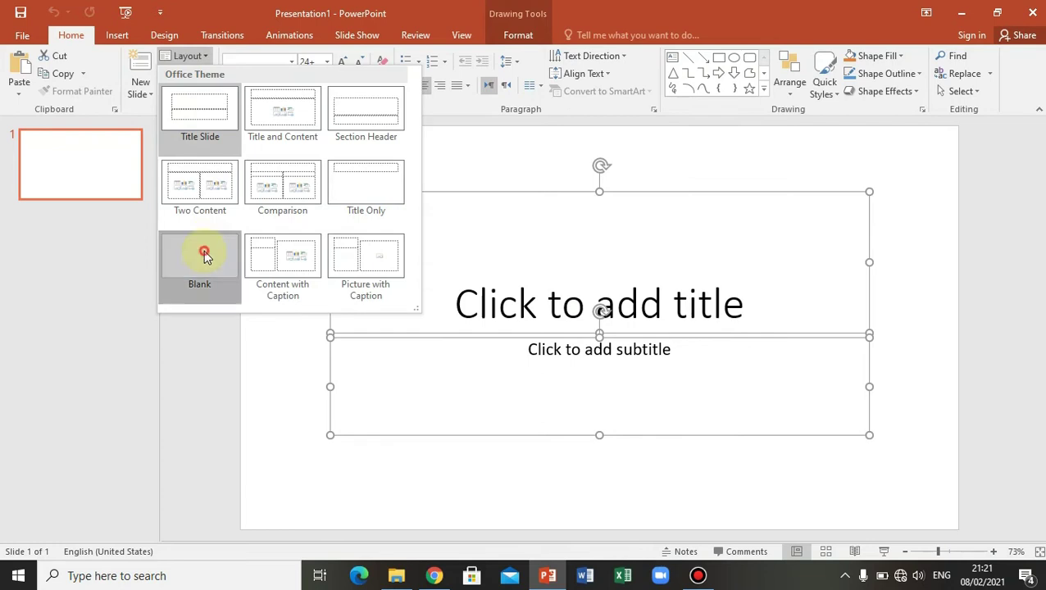
left_click(204, 256)
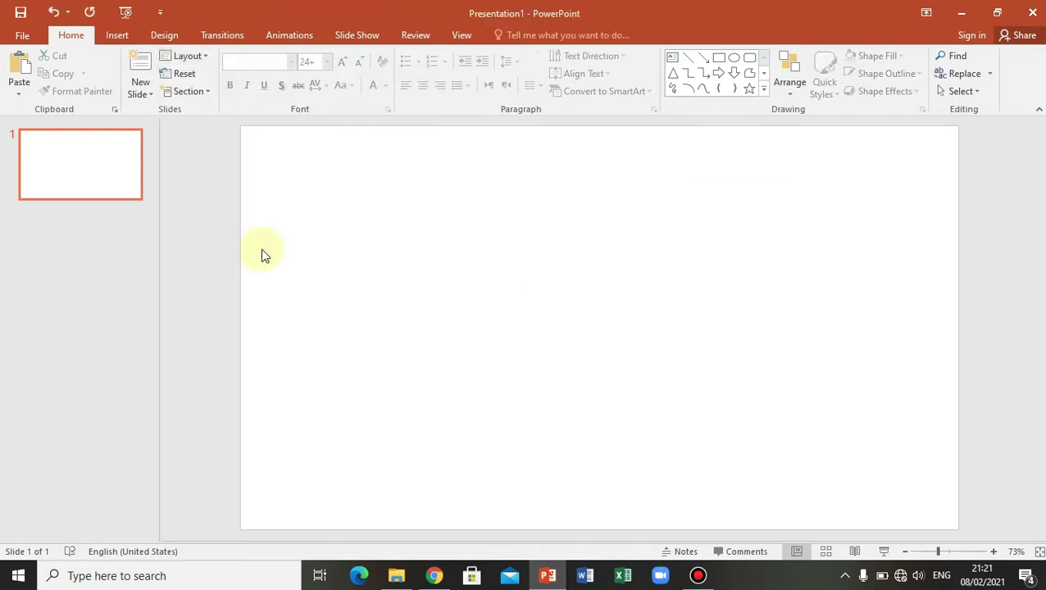
- Give the slide a custom size of 21 cm wide by 6 cm tall, choosing a scaling option
left_click(165, 36)
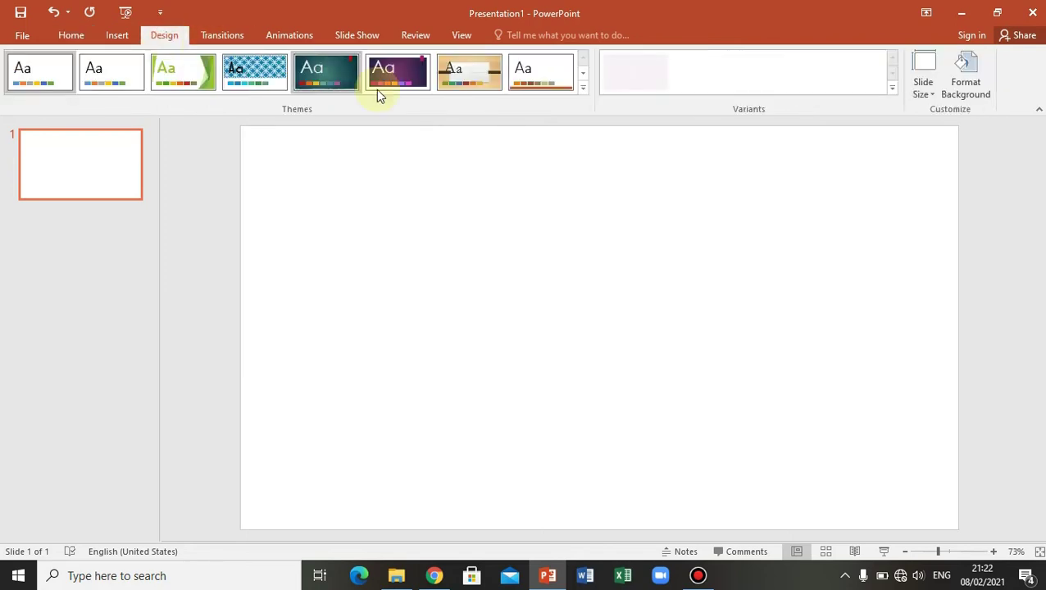
left_click(930, 95)
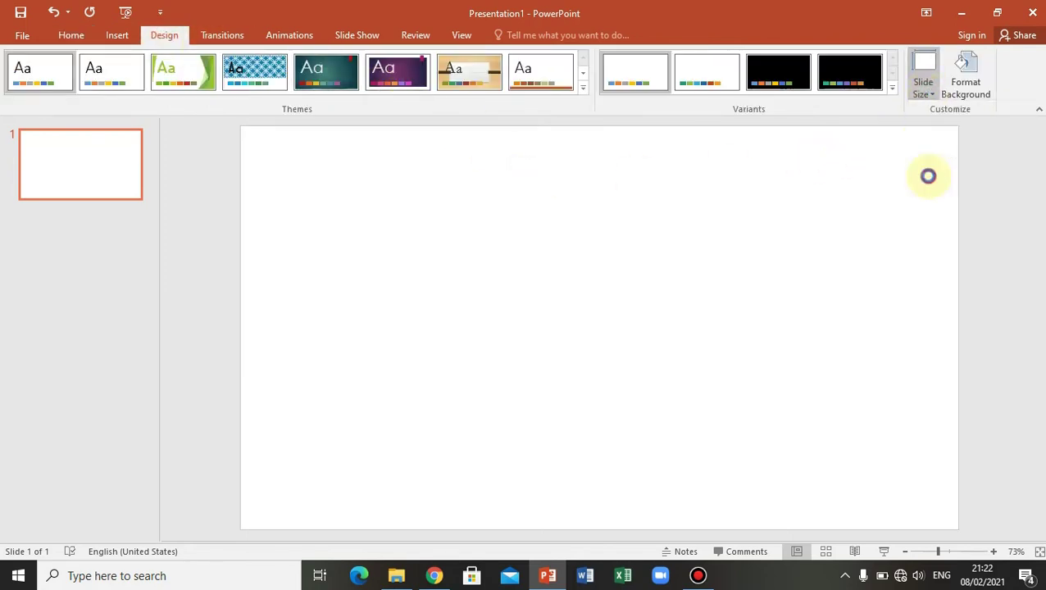
left_click(931, 177)
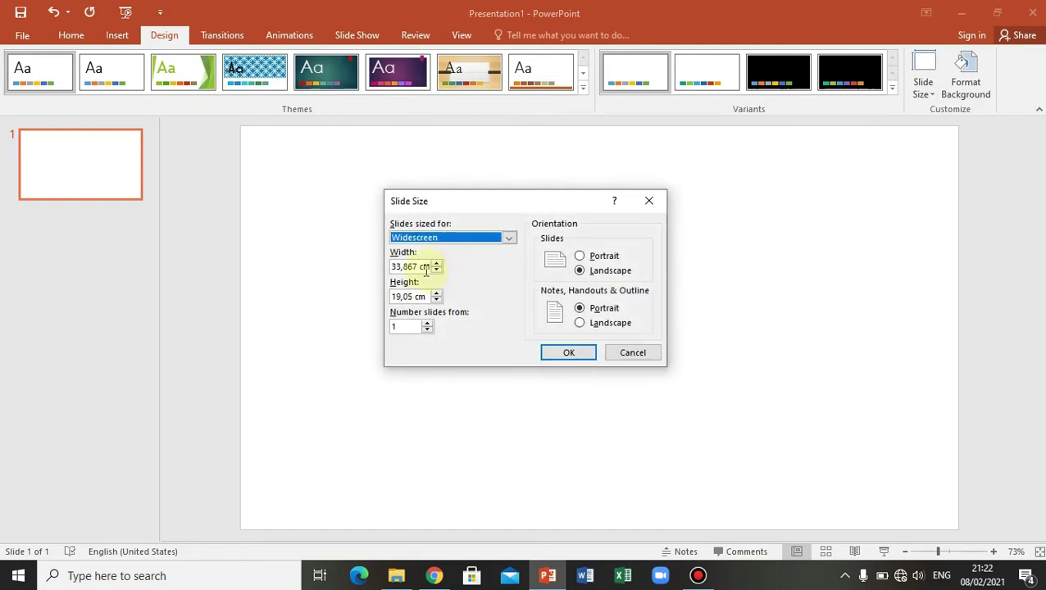
left_click_drag(426, 266, 390, 266)
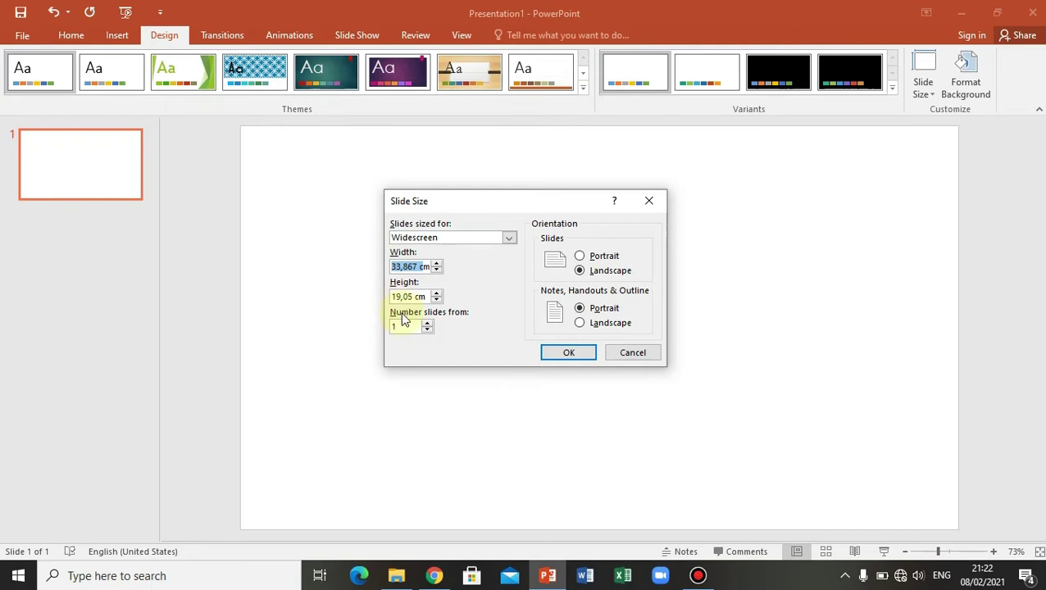
type("21 Cm")
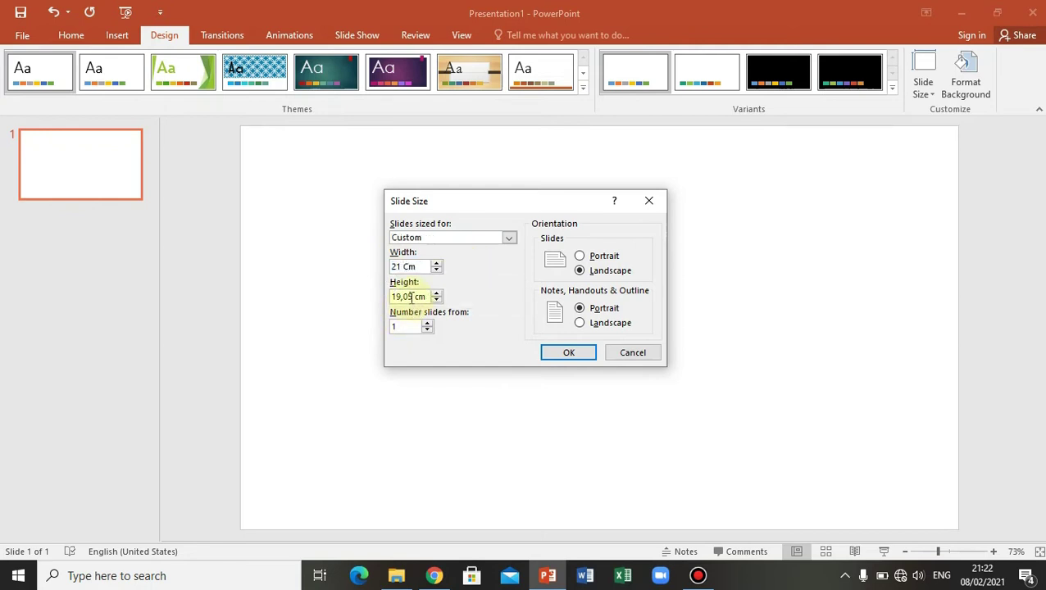
left_click_drag(410, 297, 360, 292)
key("BackSpace")
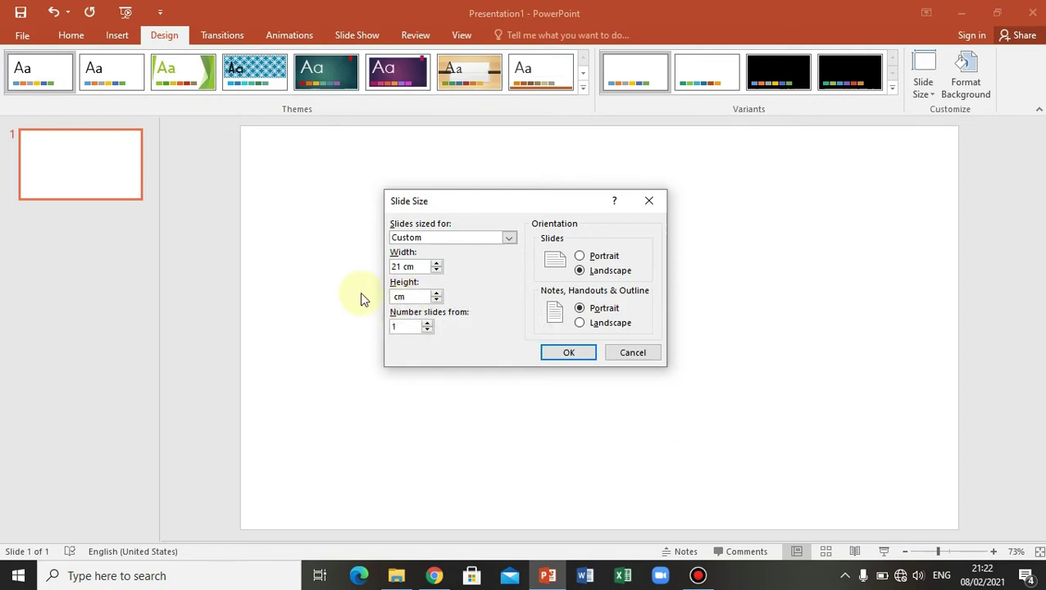
type("6")
left_click(565, 353)
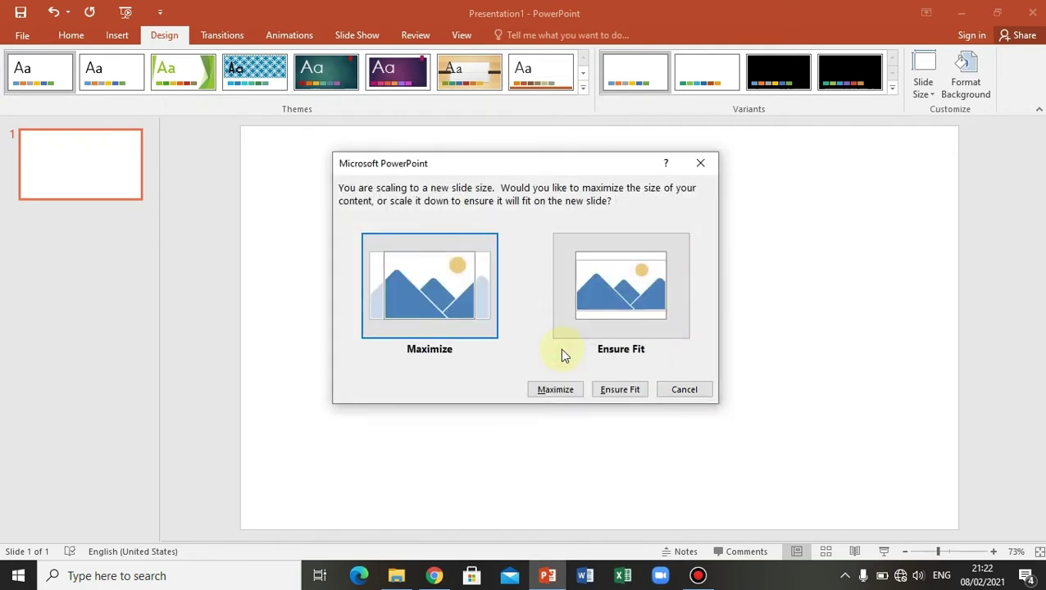
left_click(440, 318)
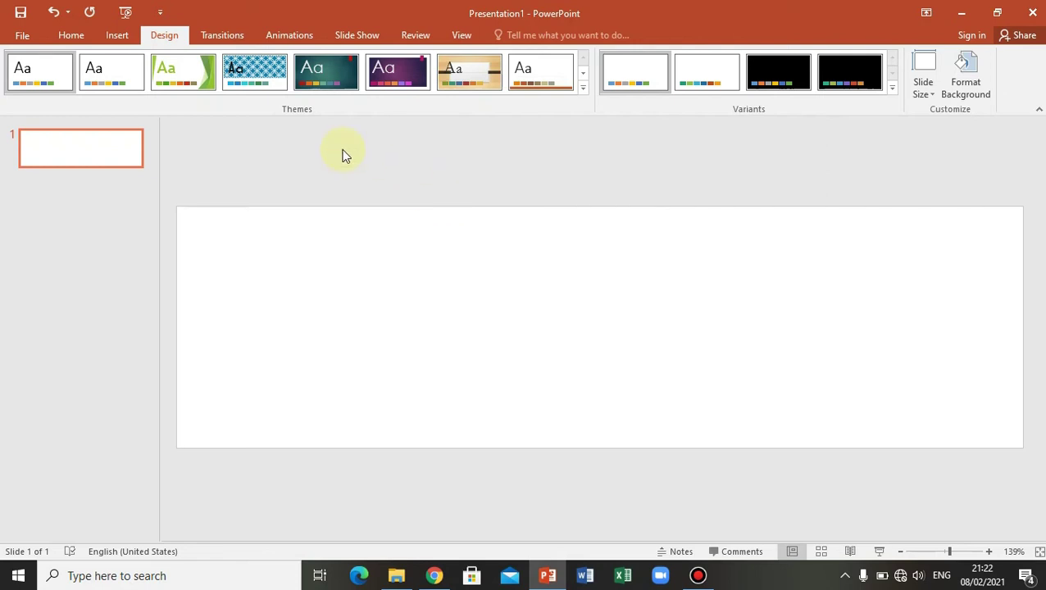
left_click(112, 36)
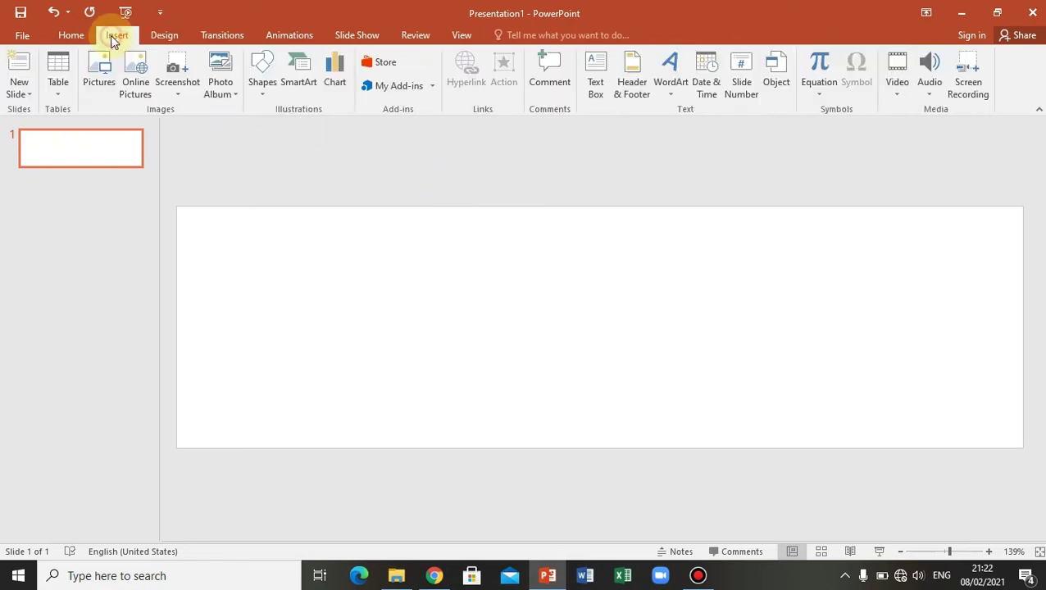
- Insert the 'Nankatsu' team photo from the Pictures folder onto the banner slide
left_click(106, 93)
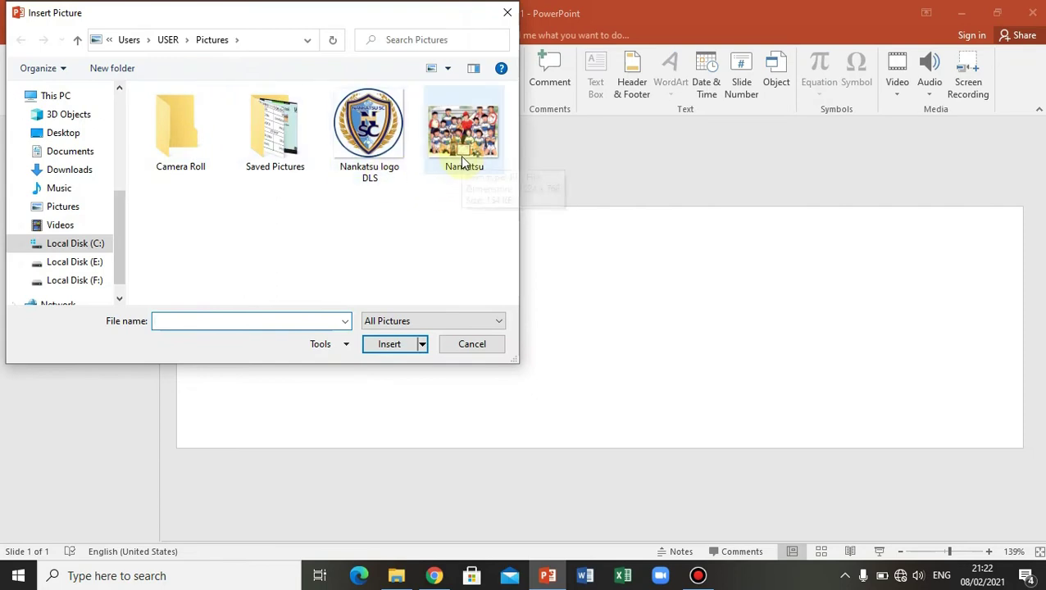
mouse_move(464, 135)
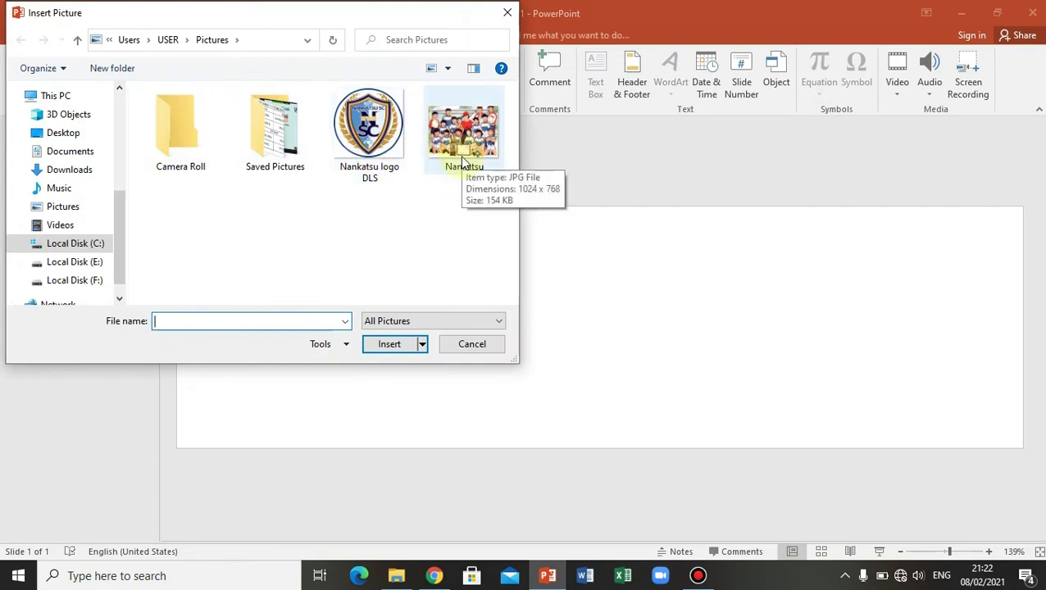
left_click(462, 158)
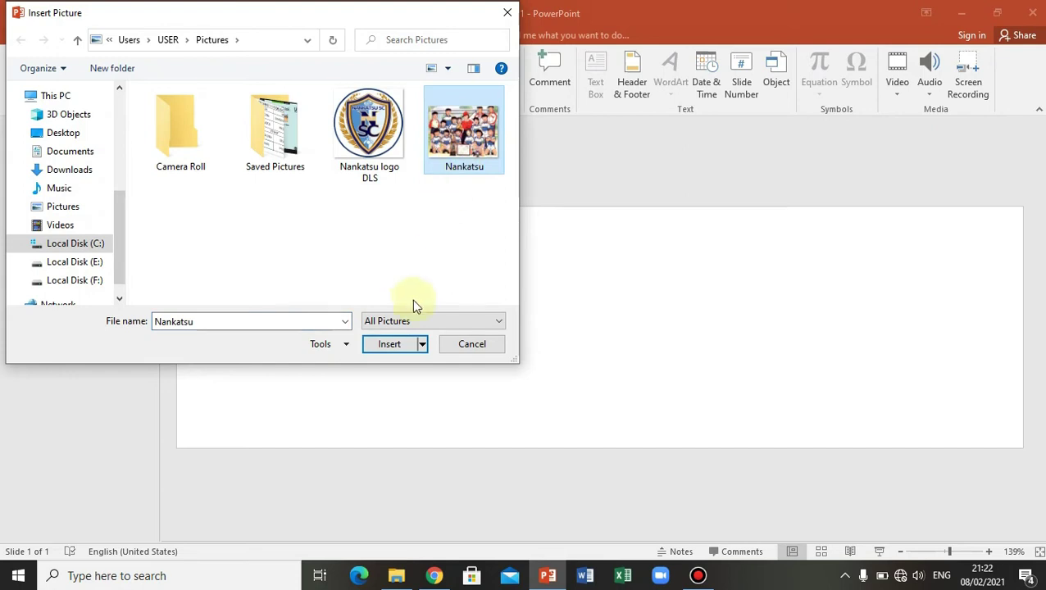
left_click(402, 346)
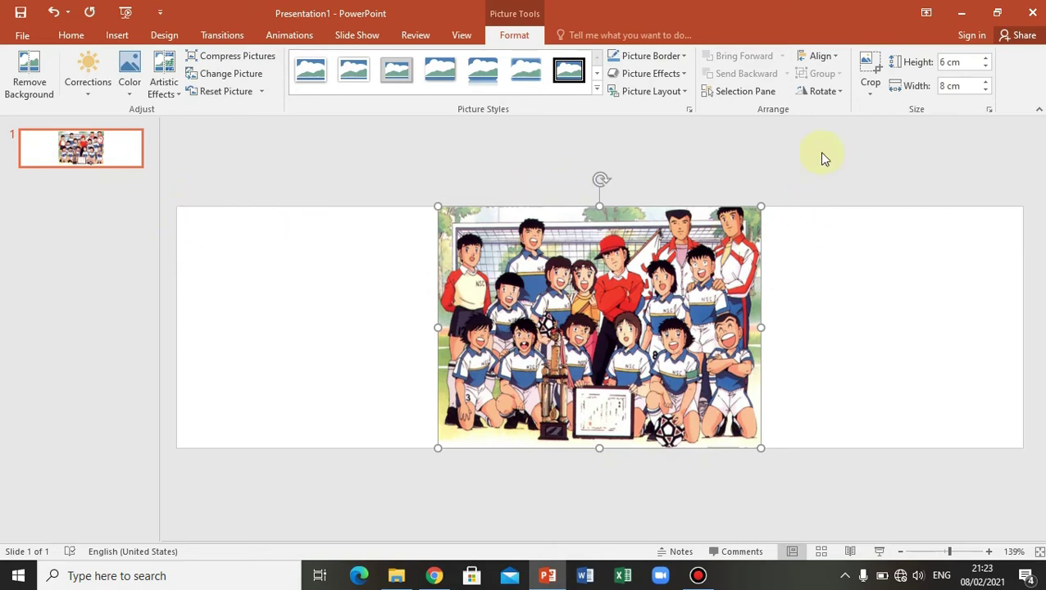
- Extend the team photo's crop frame leftward to the slide's left edge
left_click(869, 70)
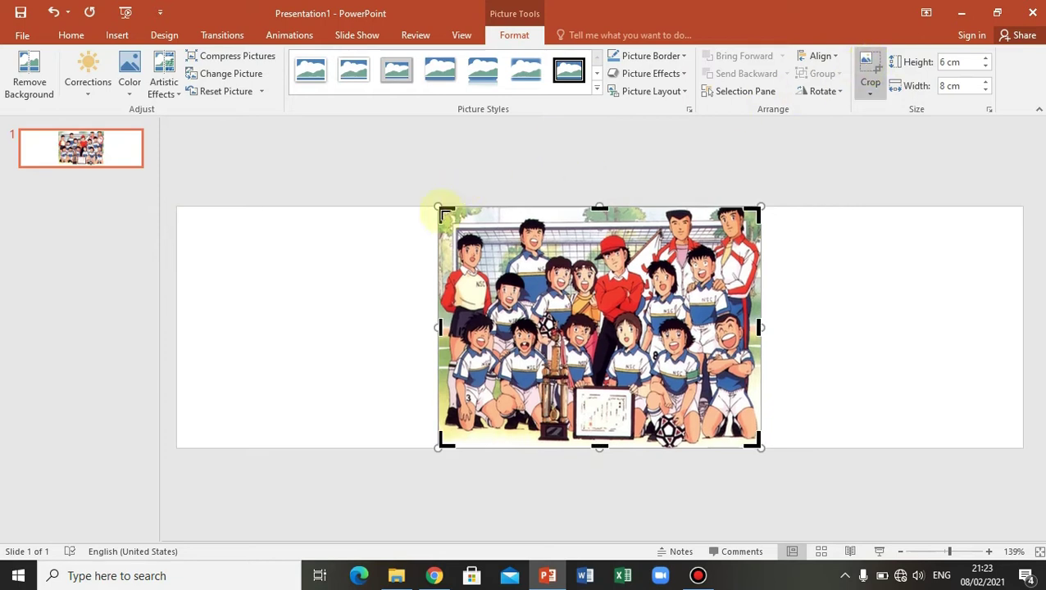
left_click_drag(440, 211, 444, 215)
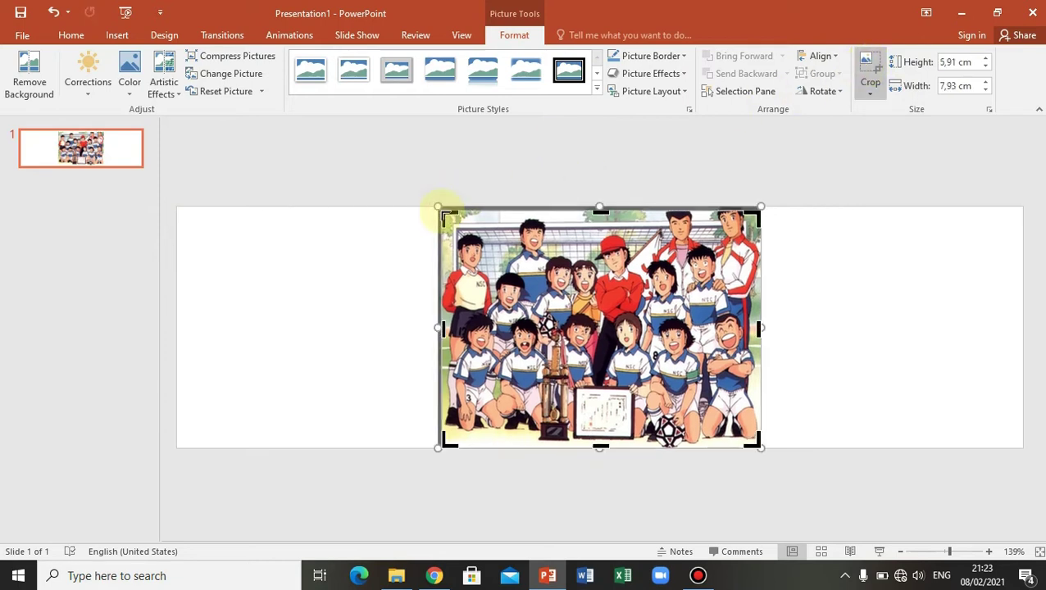
left_click_drag(438, 211, 174, 208)
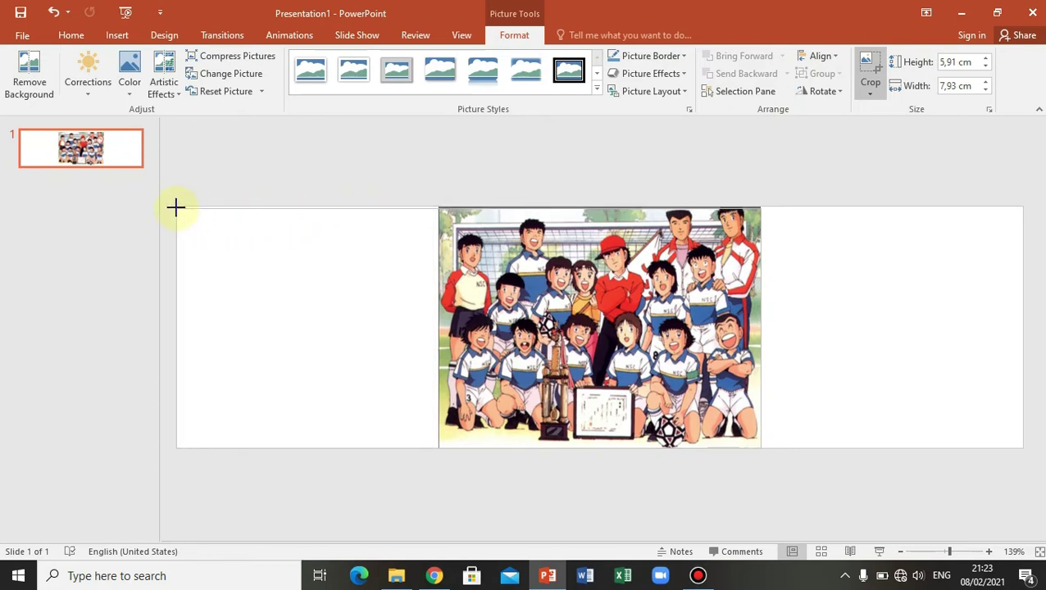
left_click_drag(176, 207, 175, 205)
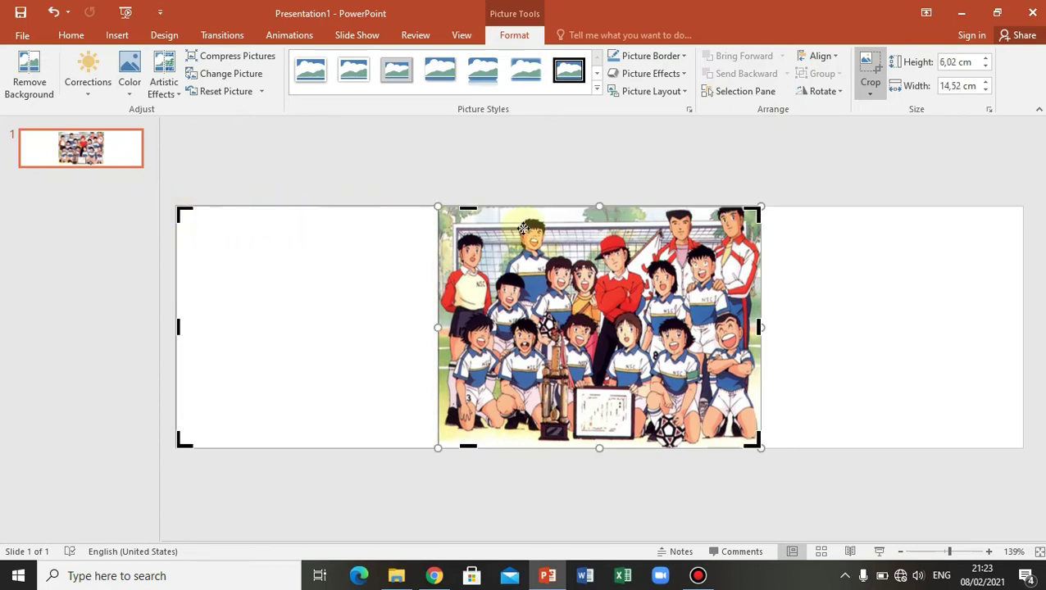
left_click(787, 215)
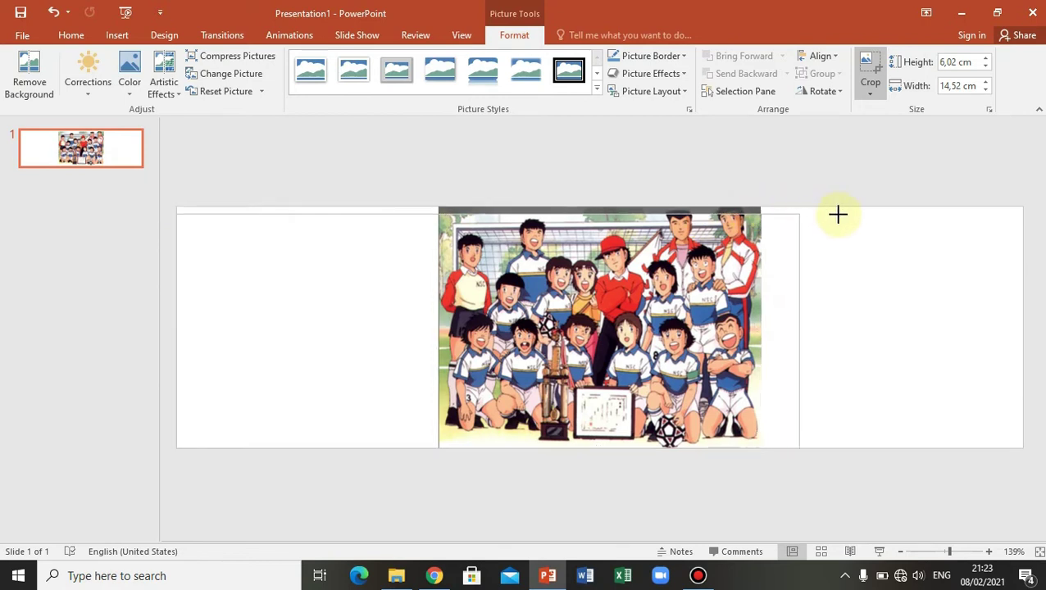
- Stretch the photo's crop to all four slide edges, filling 20.99 × 6 cm
left_click(1020, 210)
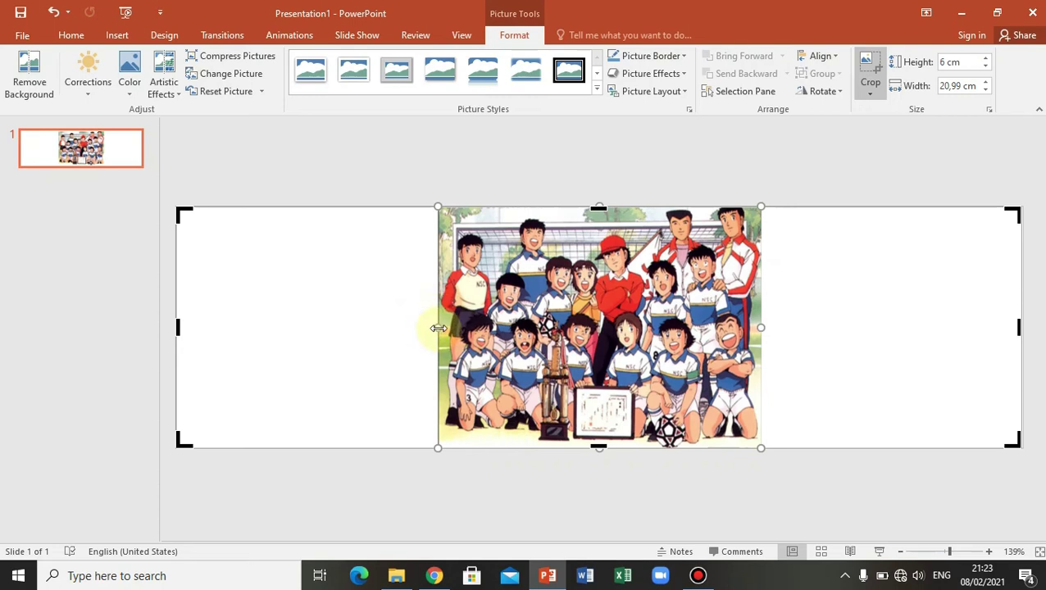
left_click_drag(437, 328, 192, 332)
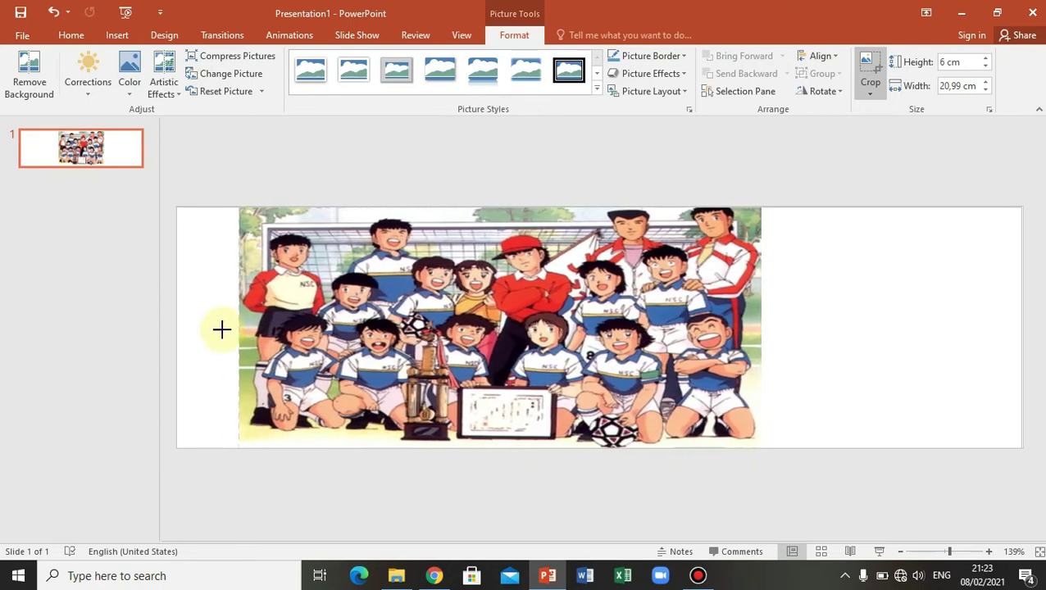
left_click_drag(192, 332, 176, 333)
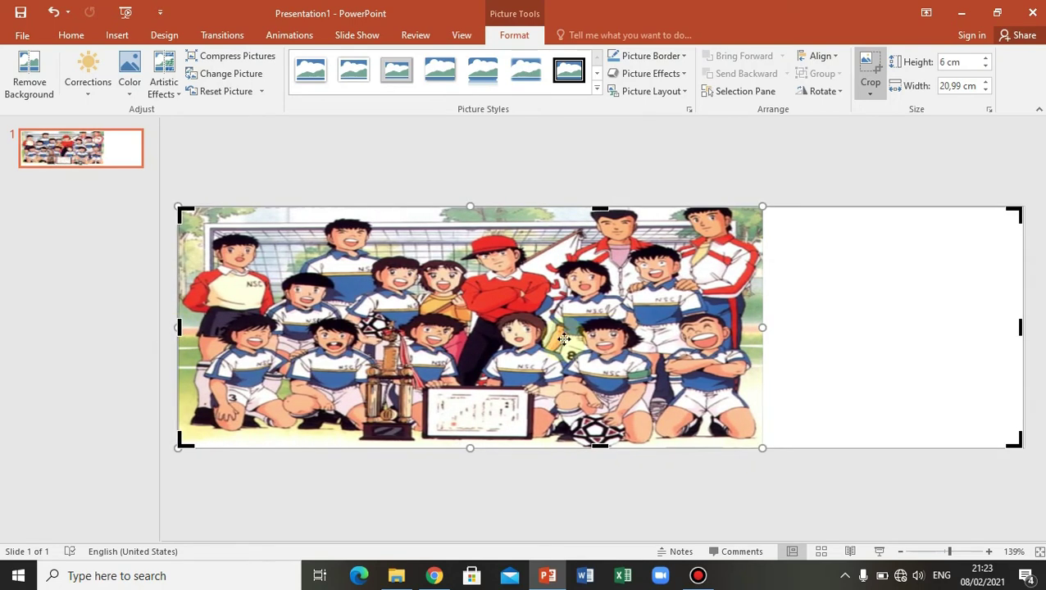
left_click_drag(768, 327, 1024, 326)
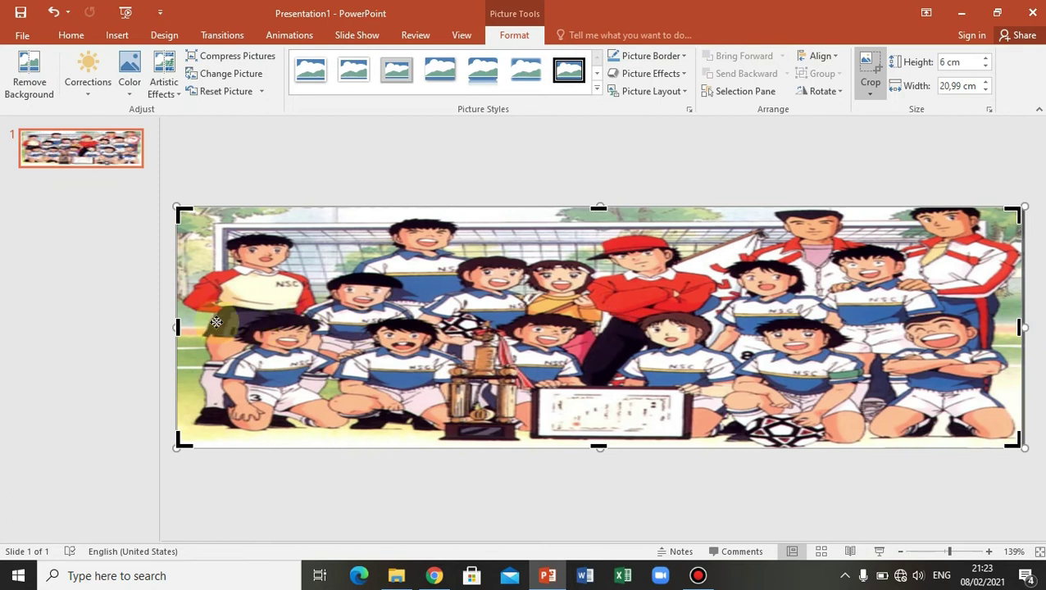
left_click_drag(599, 205, 599, 197)
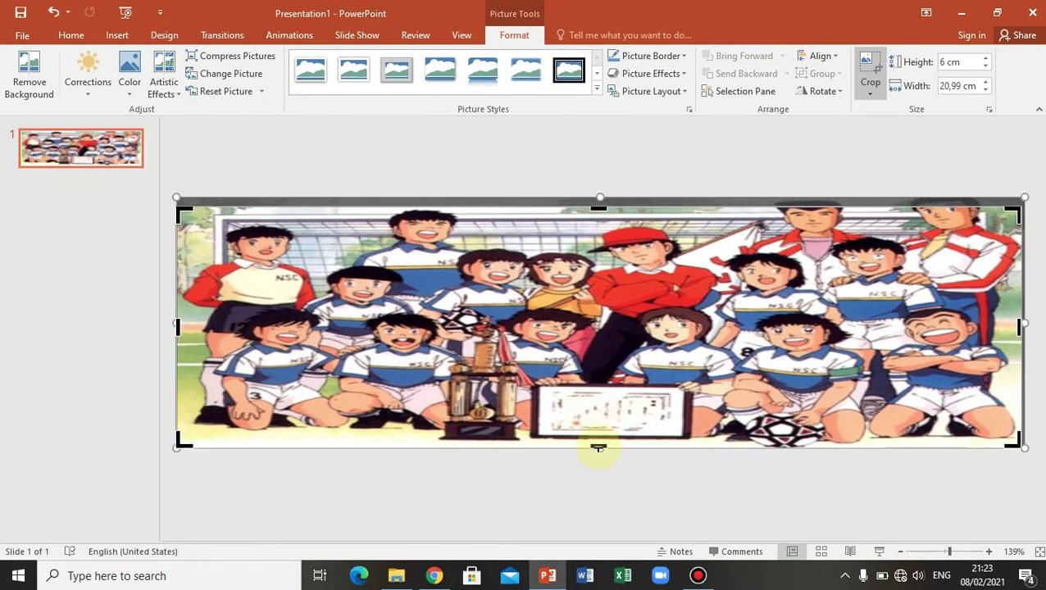
left_click_drag(599, 452, 600, 467)
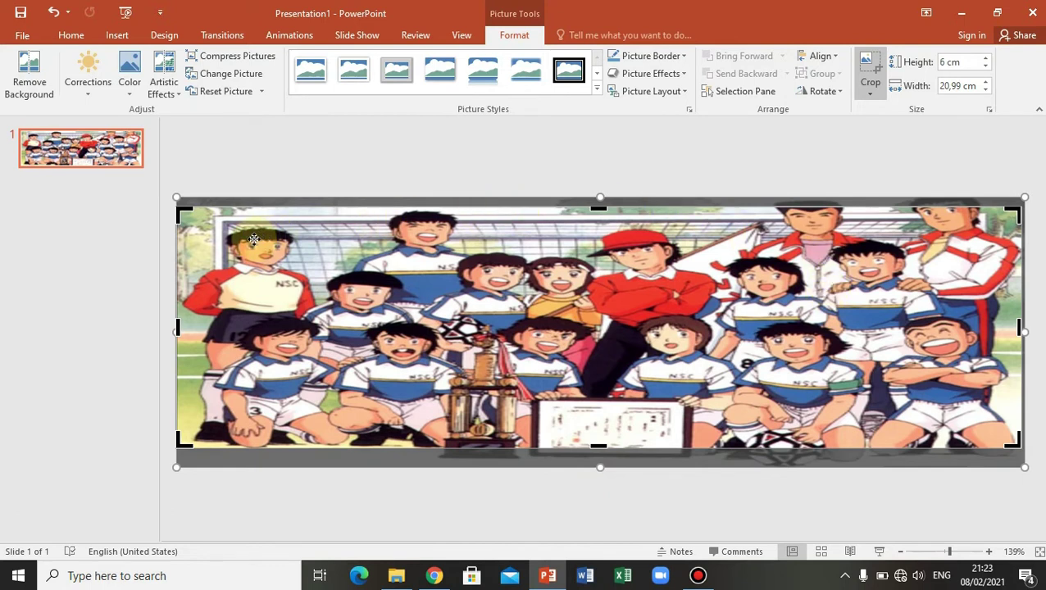
left_click(874, 64)
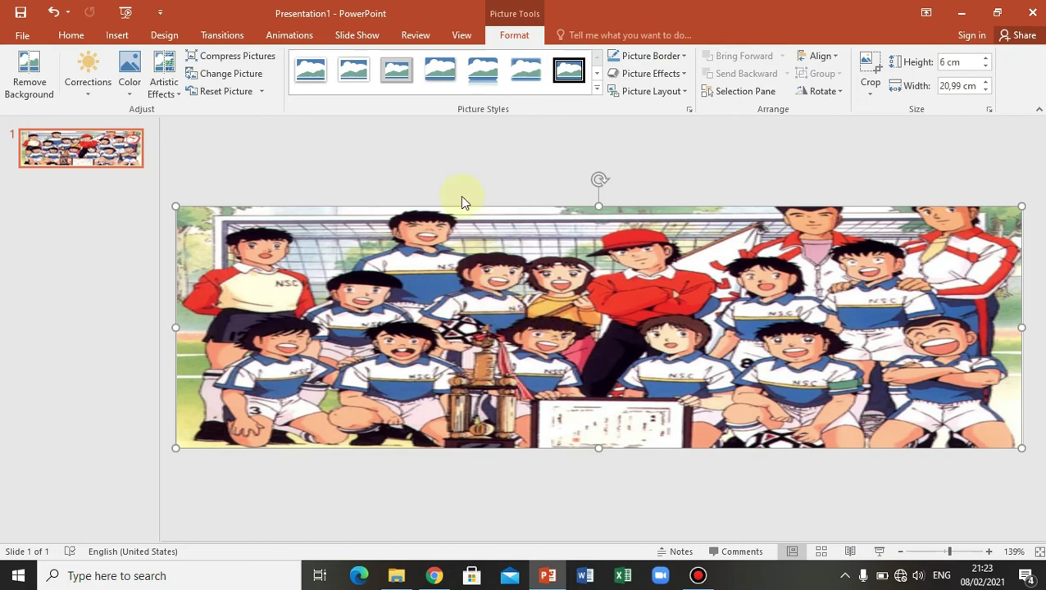
left_click(116, 34)
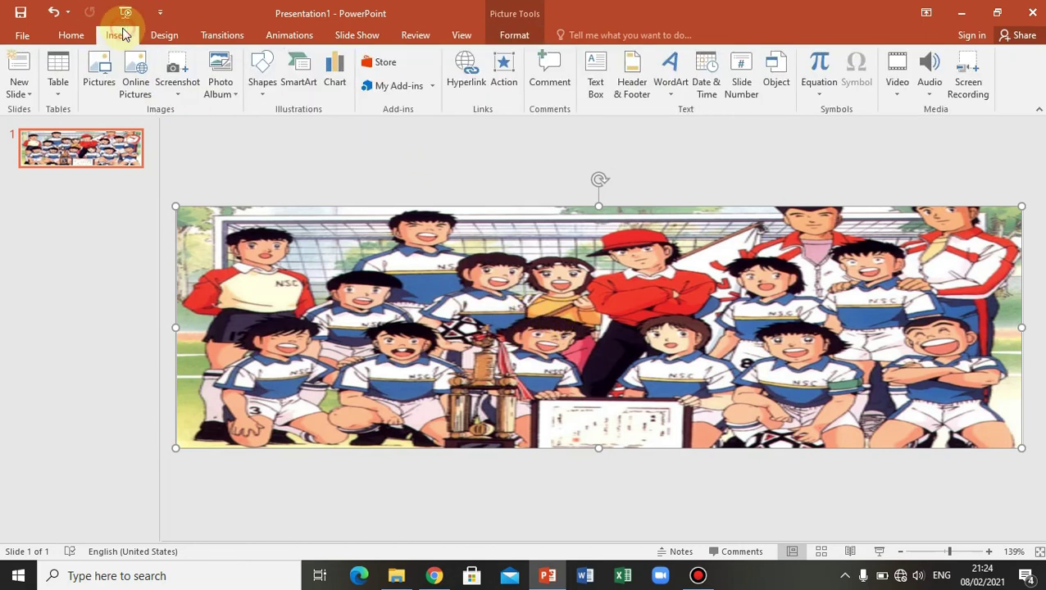
- Draw a 21 cm by 6 cm rectangle covering the entire team photo
left_click(263, 90)
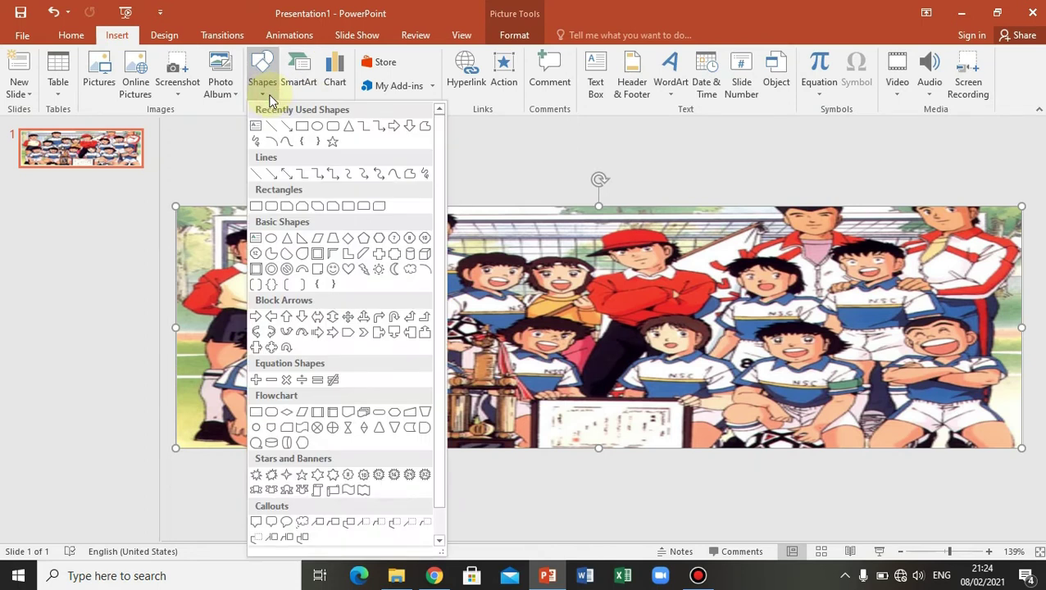
left_click(299, 129)
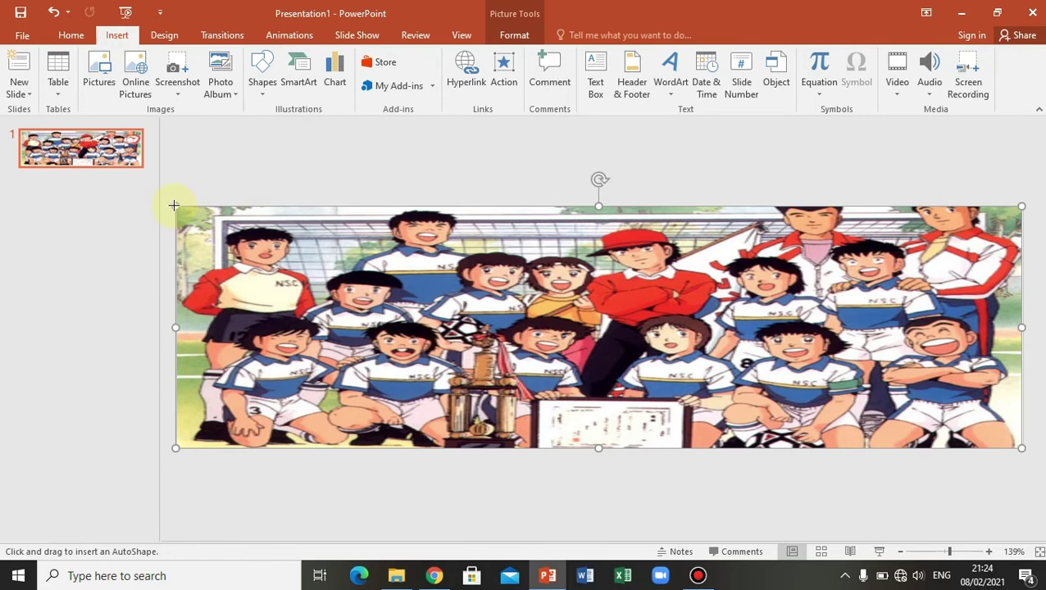
mouse_move(177, 205)
left_mouse_down()
mouse_move(465, 424)
mouse_move(1021, 447)
left_mouse_up()
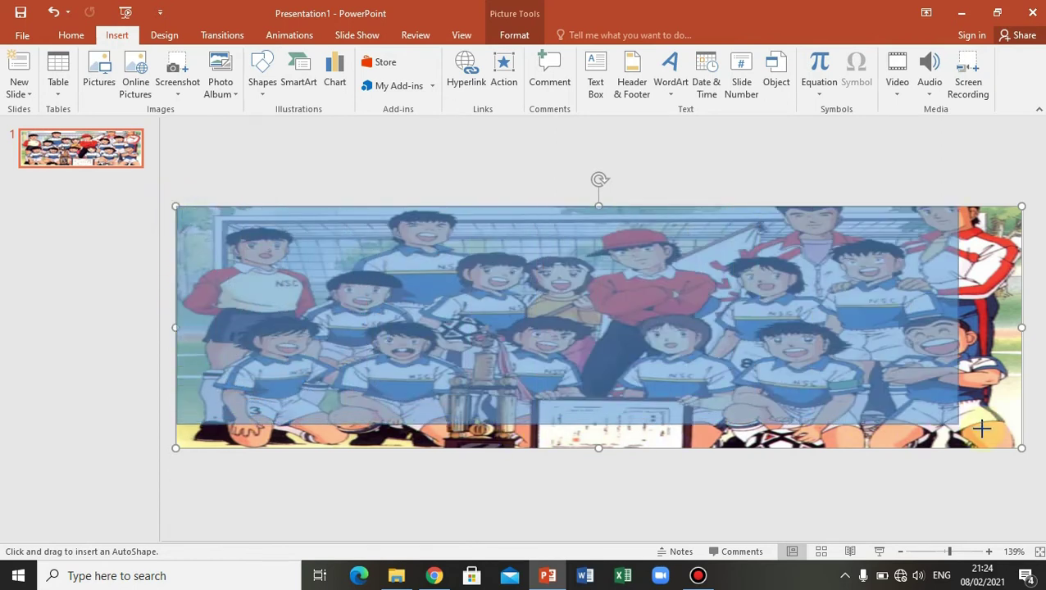
left_click_drag(1021, 447, 1020, 447)
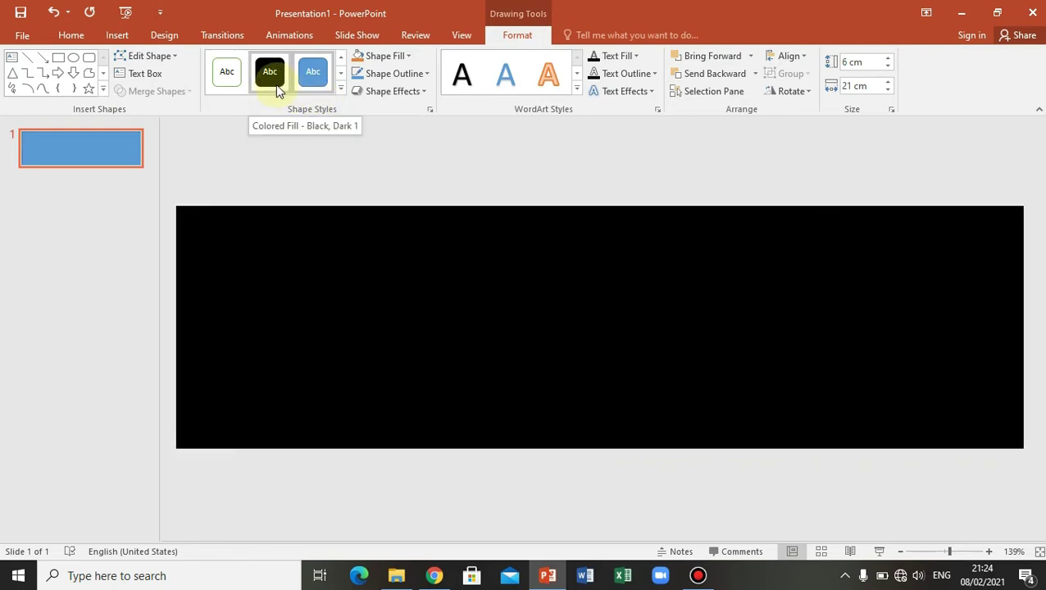
- Fill the covering rectangle with black at 53% transparency to darken the photo
left_click(275, 85)
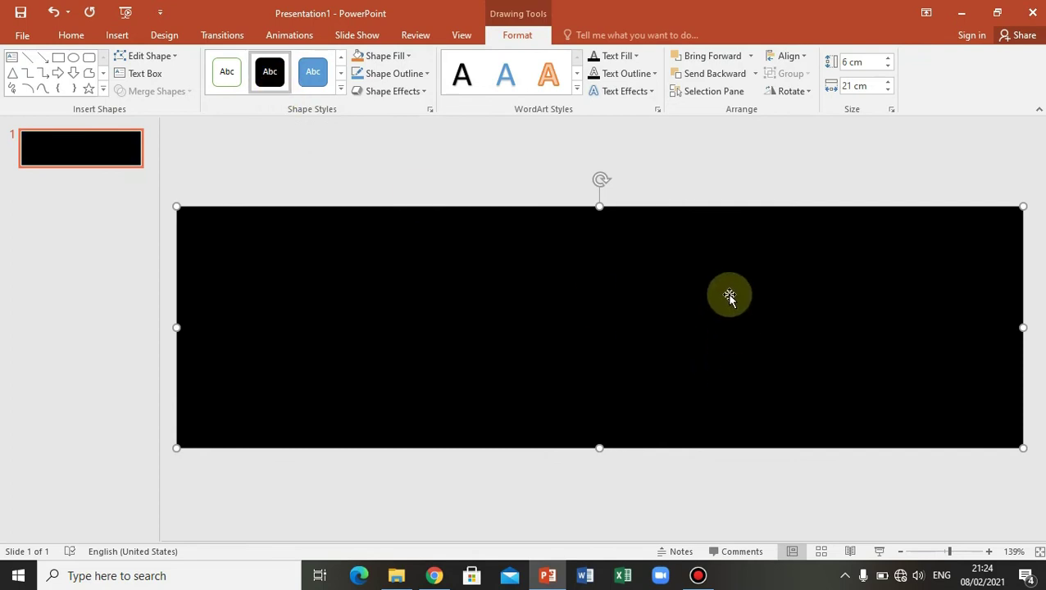
right_click(679, 275)
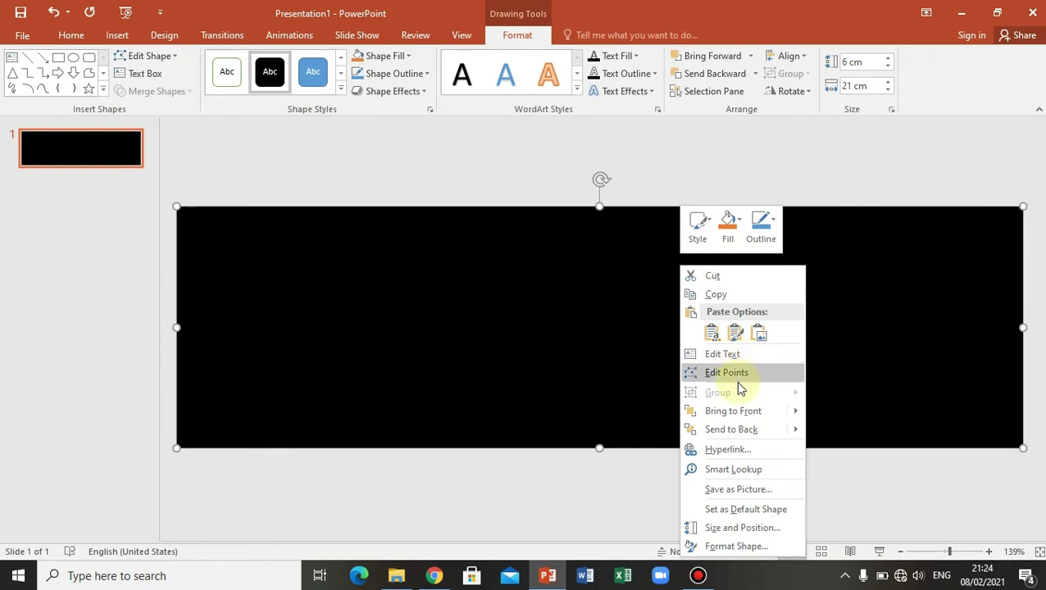
left_click(729, 547)
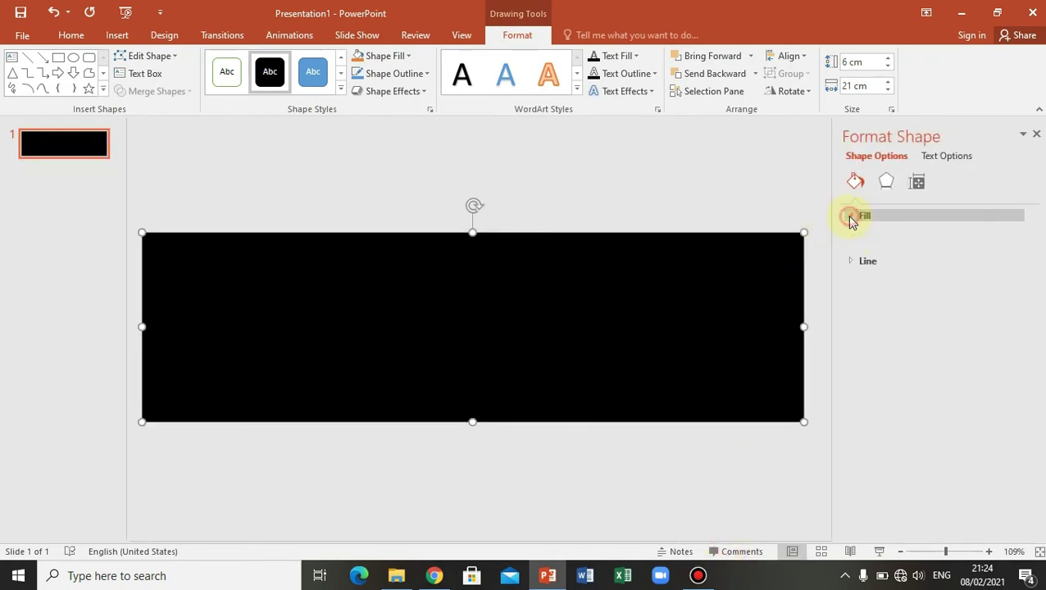
left_click(849, 217)
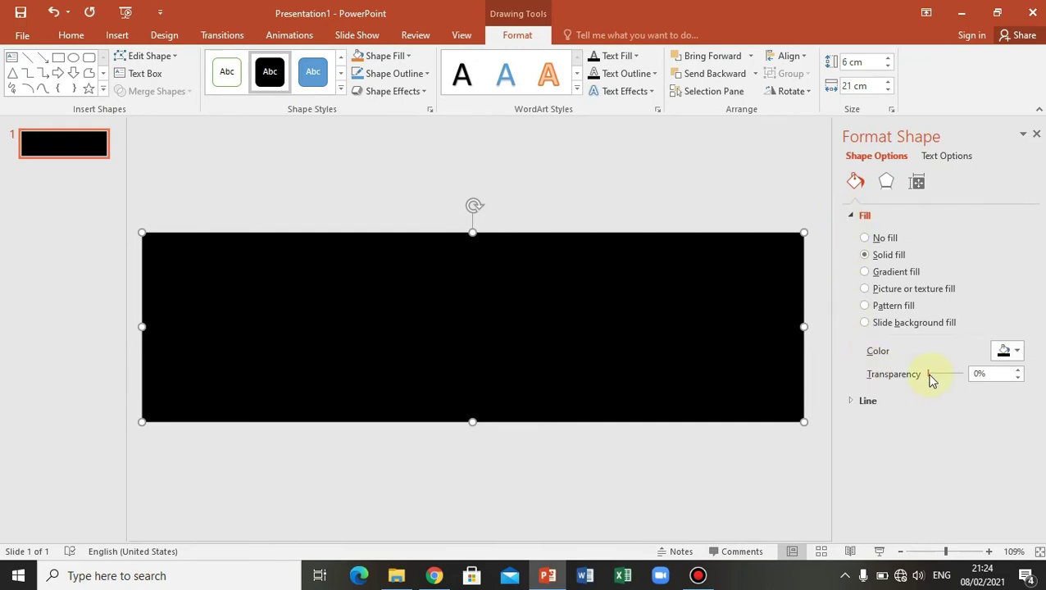
left_click_drag(929, 377, 947, 380)
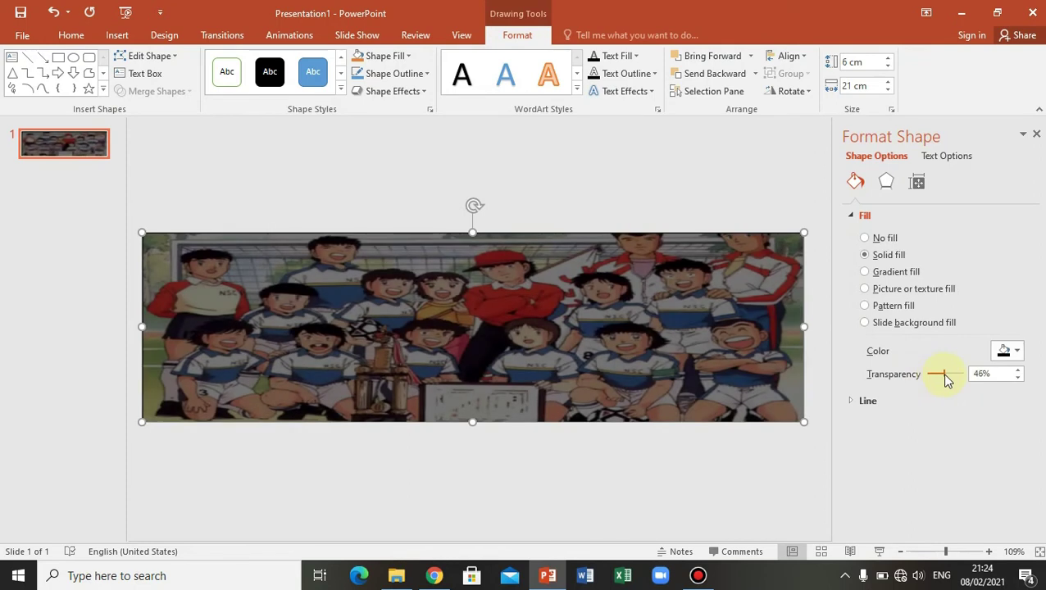
left_click_drag(945, 377, 947, 382)
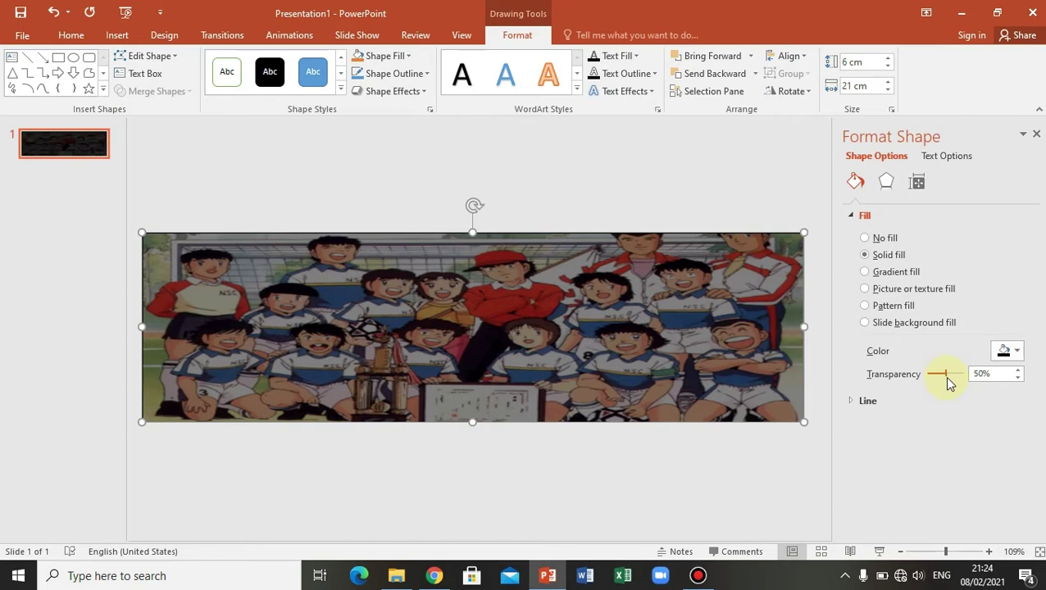
left_click_drag(947, 382, 948, 382)
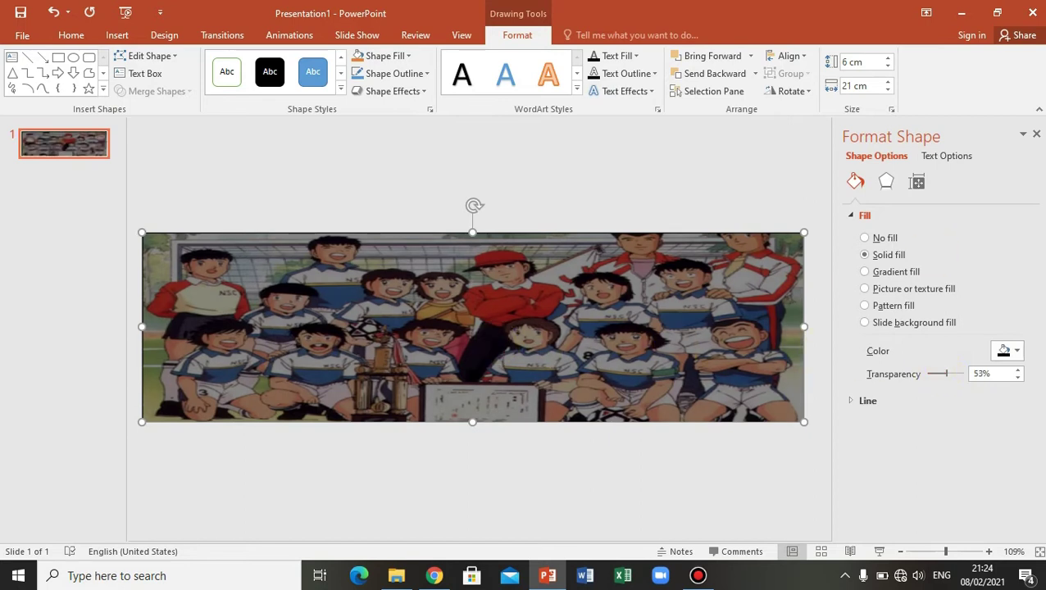
left_click(1036, 134)
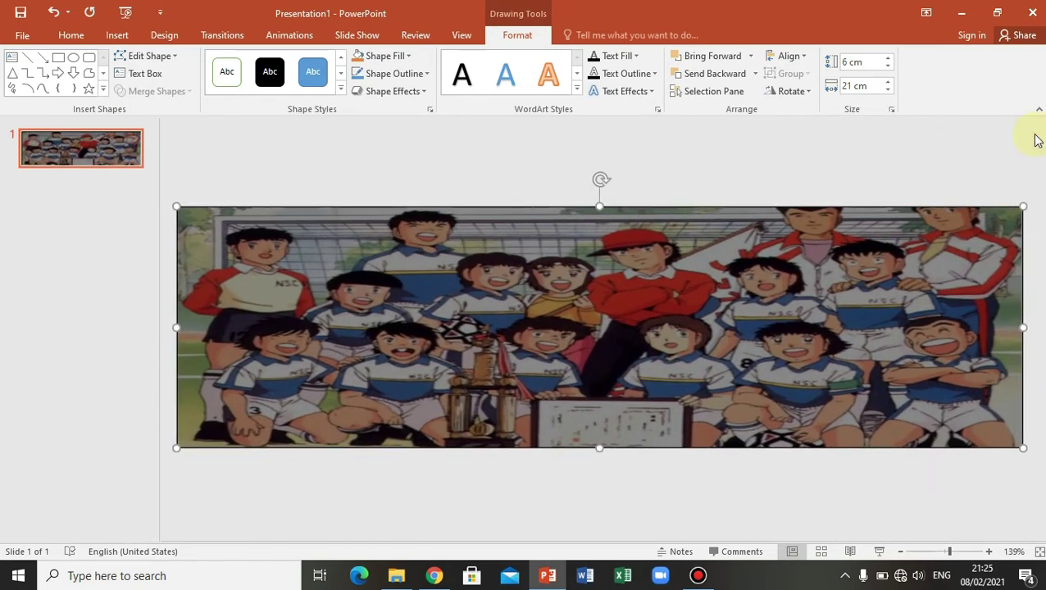
left_click(307, 158)
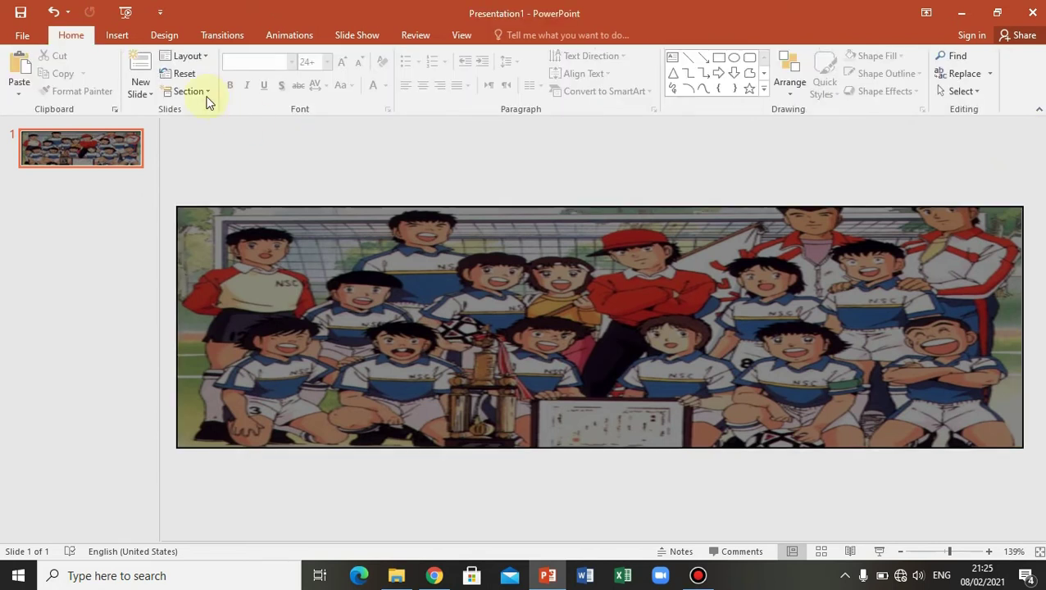
- Insert the 'Nankatsu logo DLS' image from Pictures onto the banner slide
left_click(119, 40)
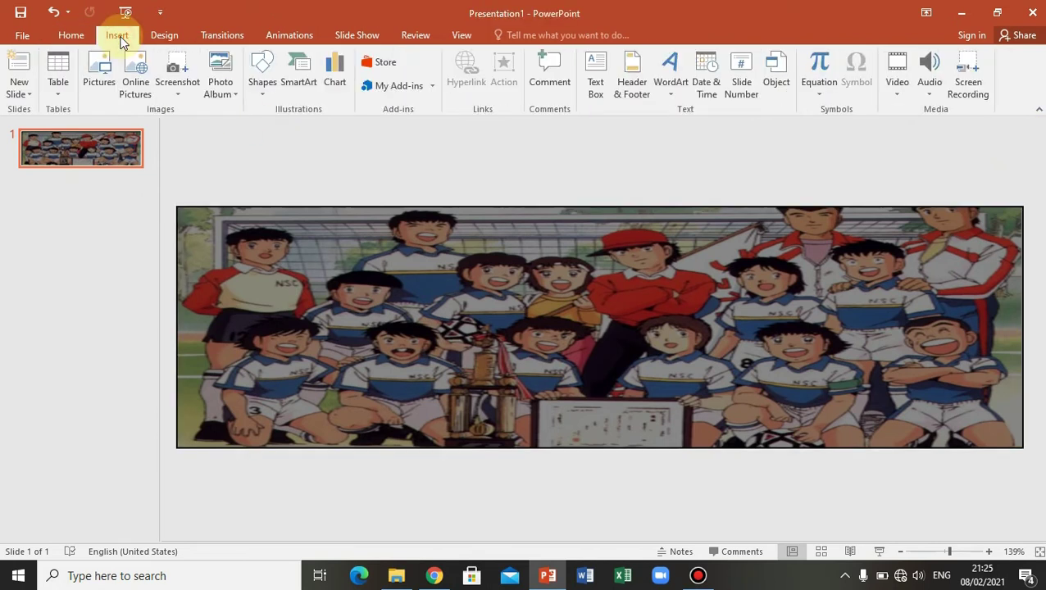
left_click(95, 89)
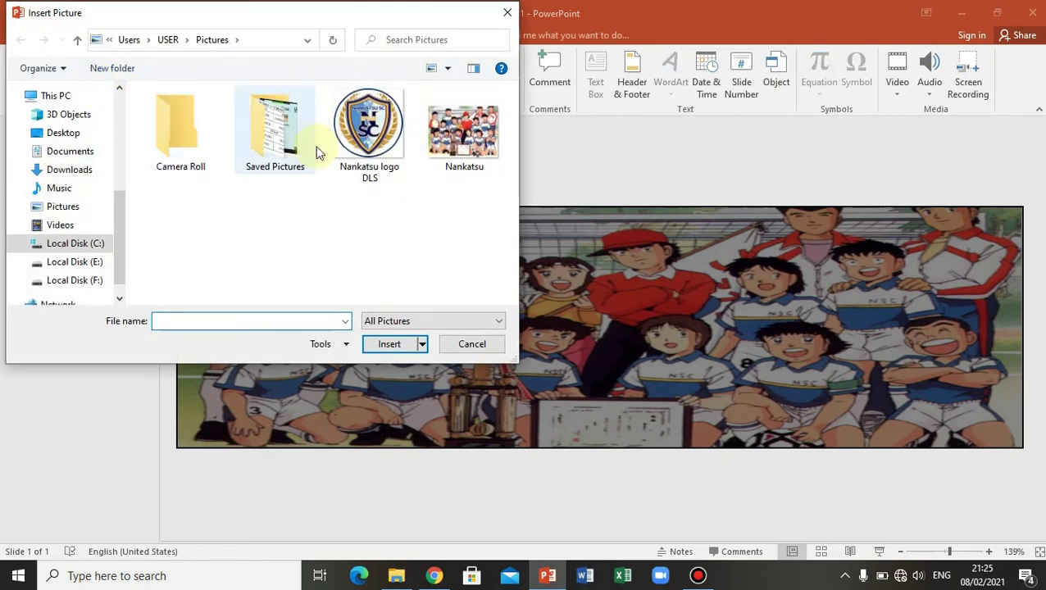
left_click(345, 146)
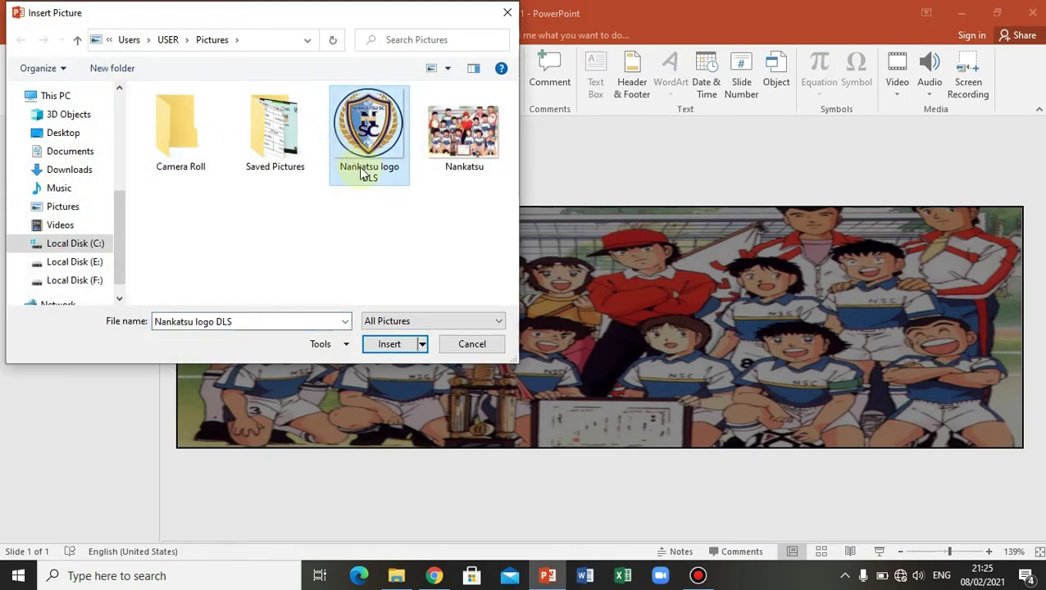
left_click(397, 344)
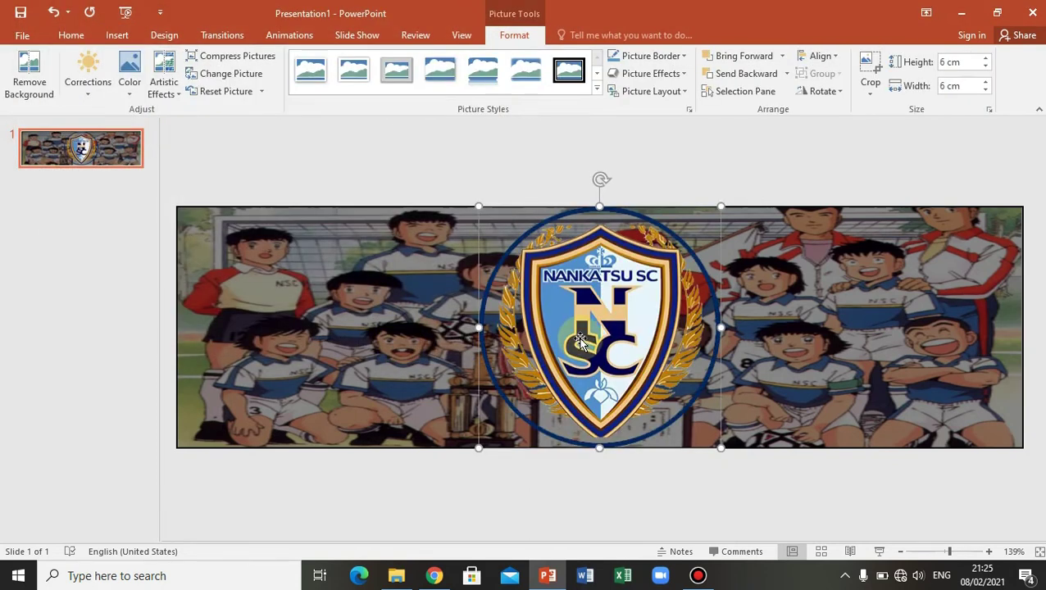
- Shrink the logo to 2.87 cm square and place it near the banner's left edge, slightly raised
left_click_drag(565, 331, 266, 331)
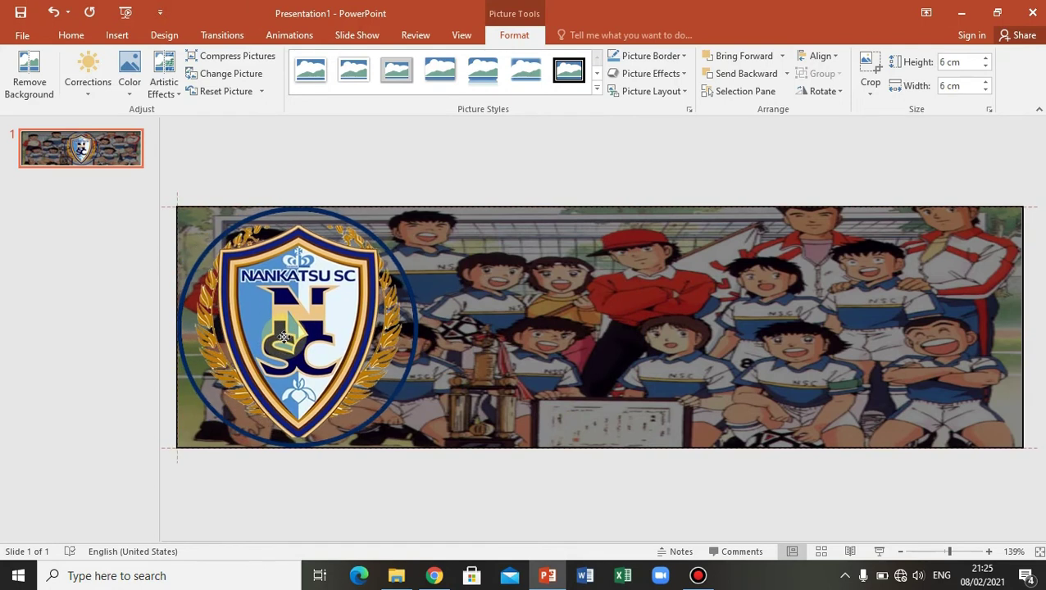
left_click_drag(267, 331, 278, 331)
left_click_drag(418, 207, 312, 320)
left_click_drag(263, 365, 265, 313)
left_click_drag(328, 266, 303, 277)
left_click_drag(259, 322, 257, 314)
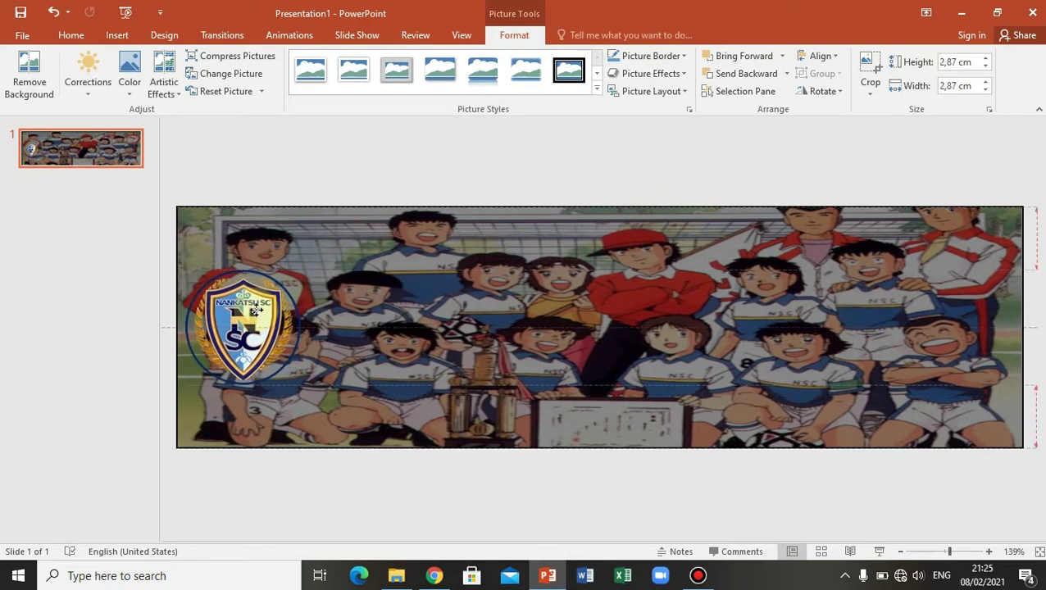
left_click(574, 176)
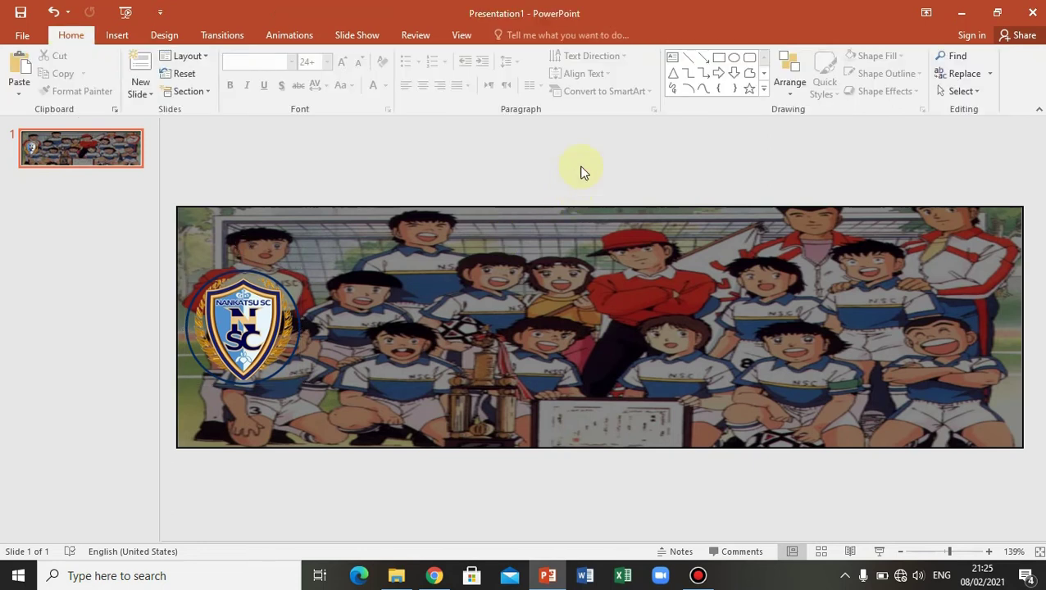
- Draw a wide text box across the upper part of the banner beside the logo
left_click(671, 59)
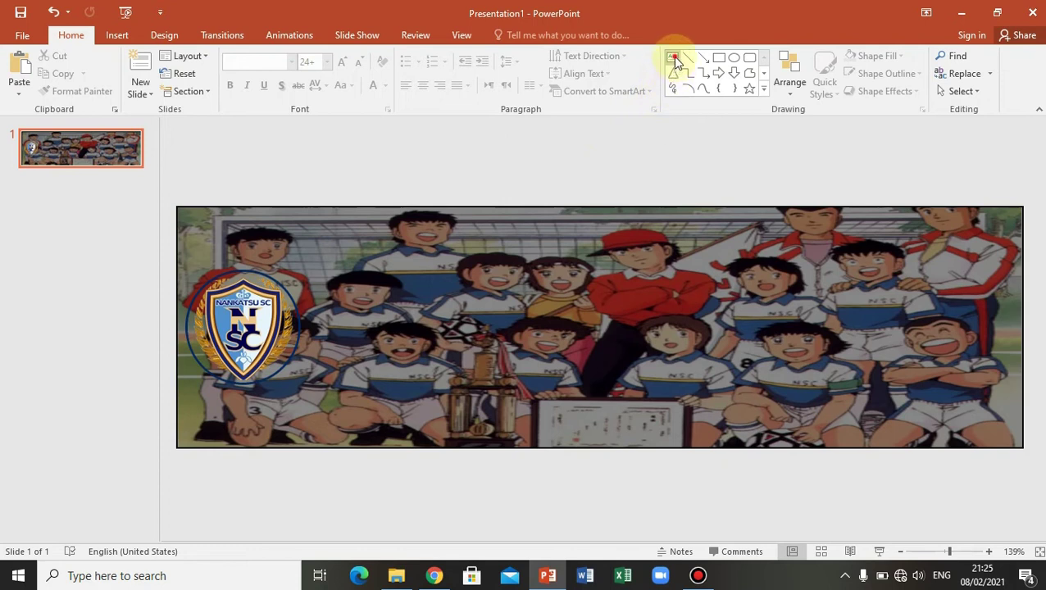
left_click_drag(365, 228, 658, 295)
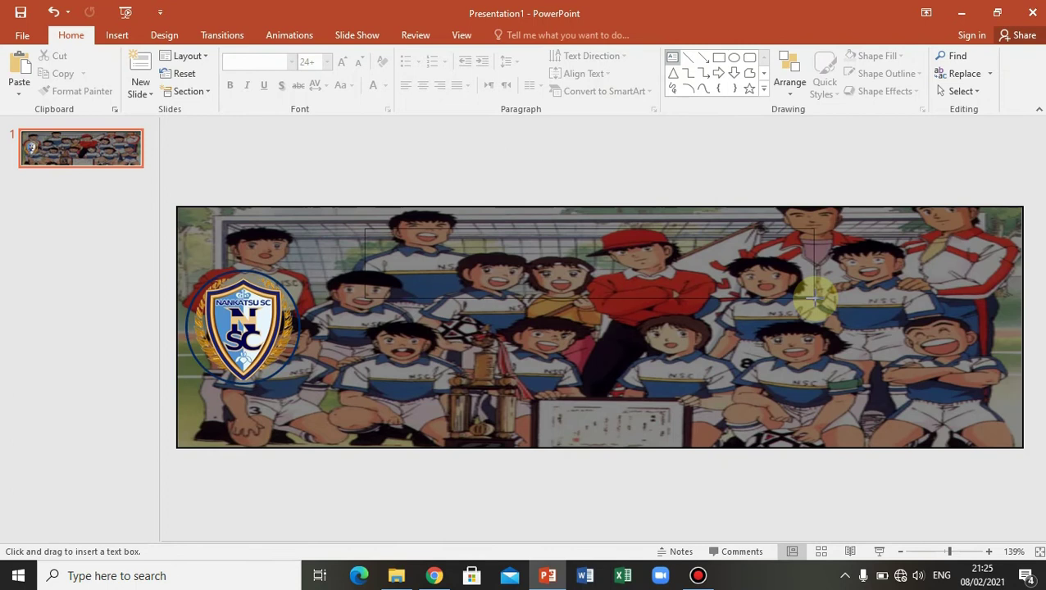
left_click_drag(658, 296, 835, 295)
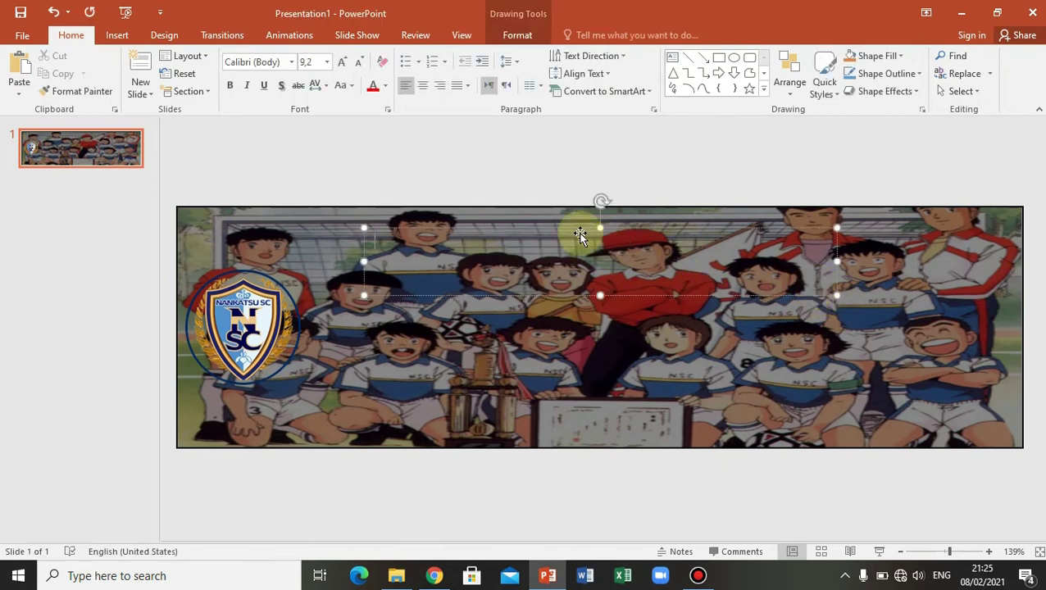
- Set the text box to Berlin Sans FB Demi, size 36, with a new font colour
left_click(291, 64)
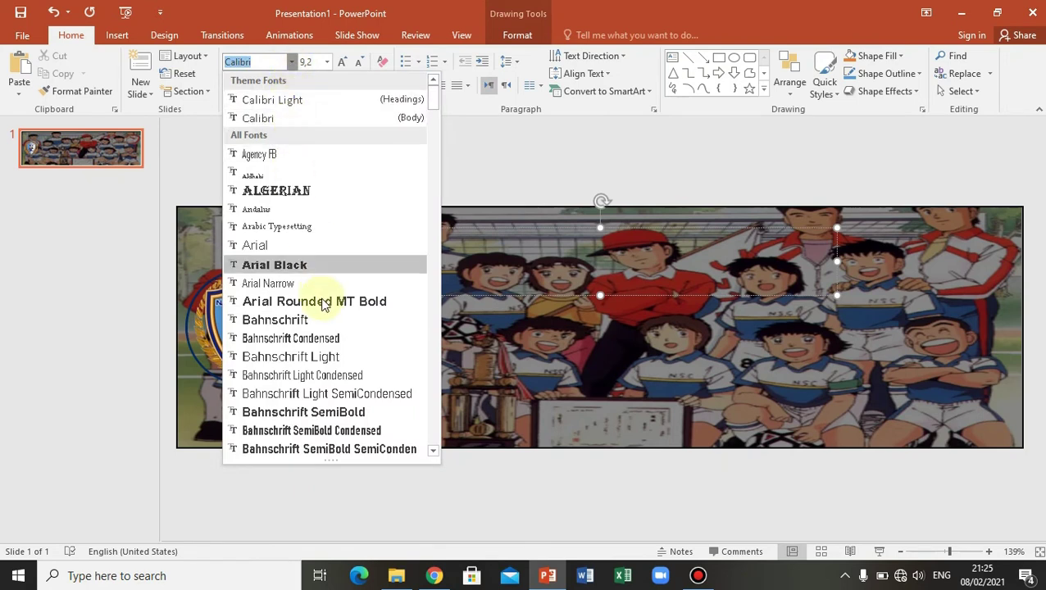
scroll(326, 315, "down", 3)
scroll(327, 317, "down", 2)
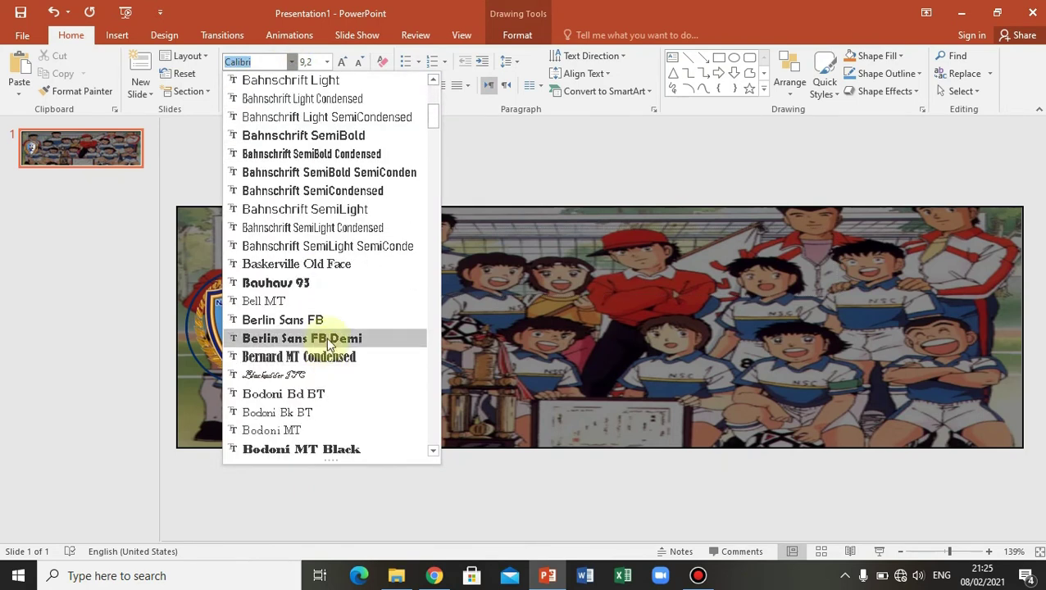
left_click(326, 338)
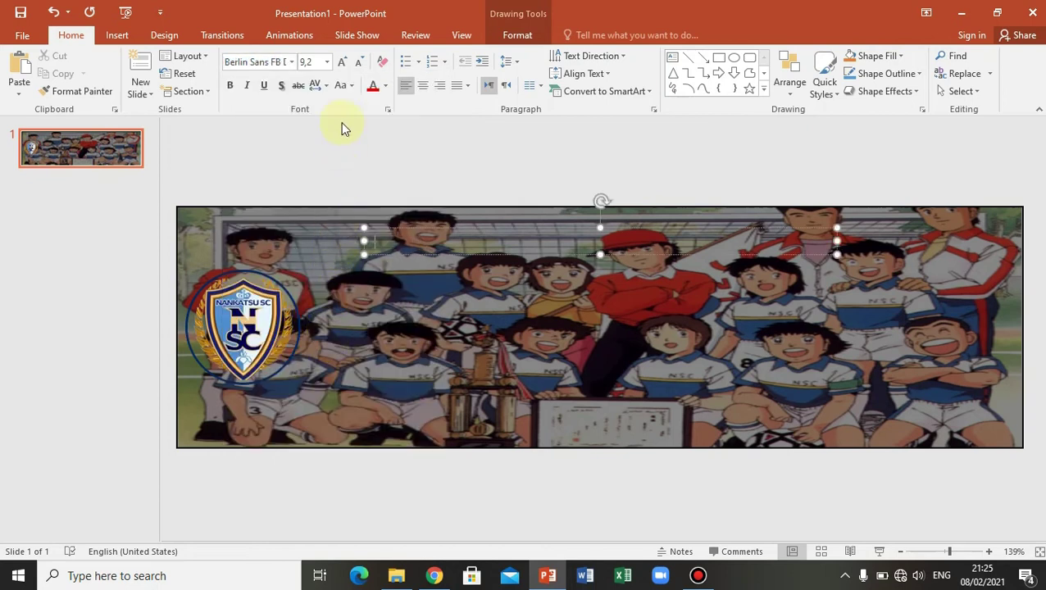
left_click(328, 63)
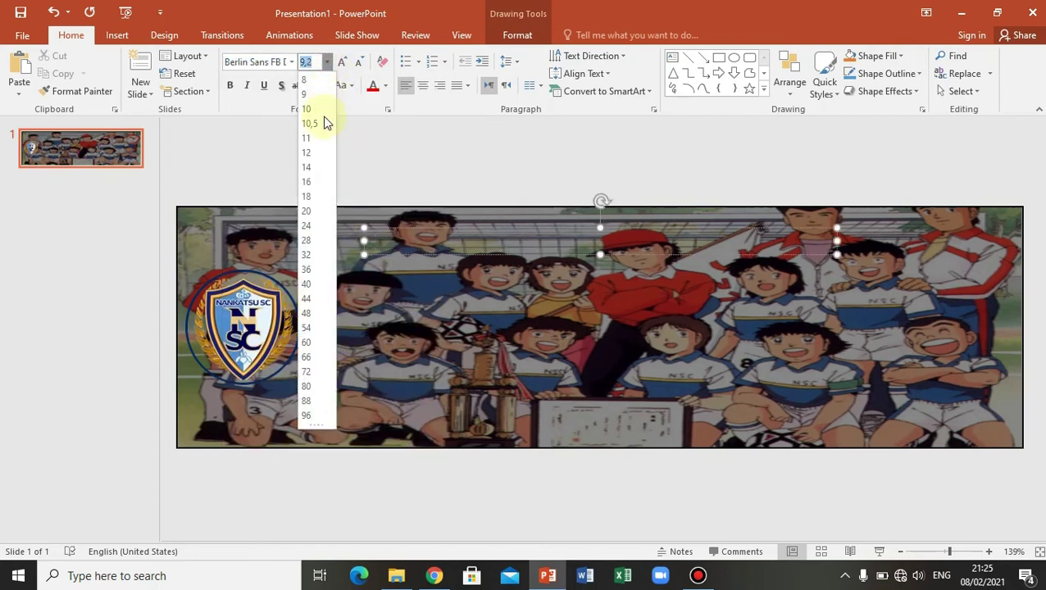
left_click(309, 269)
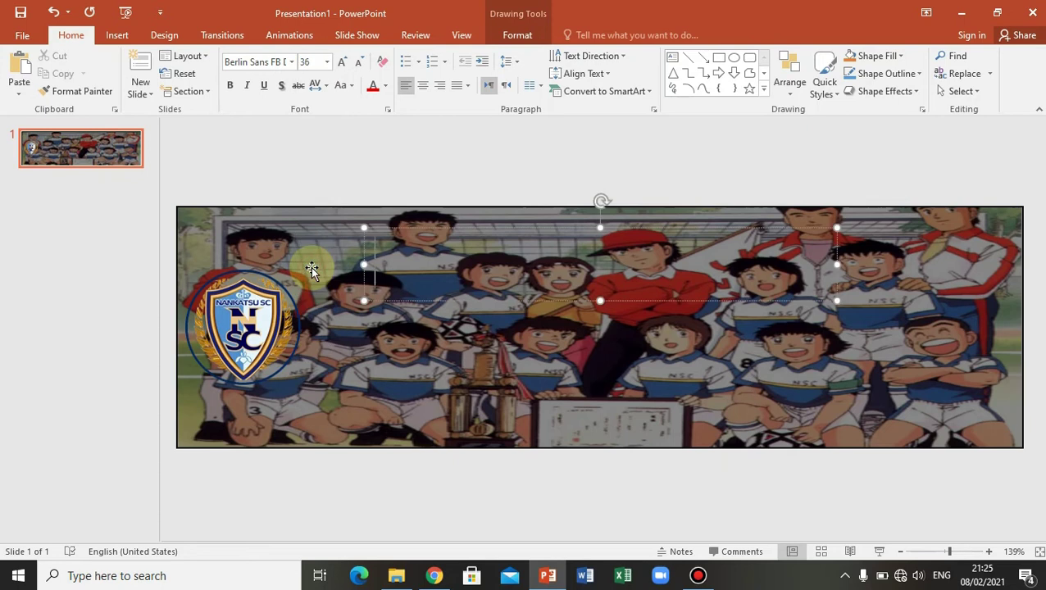
left_click(385, 85)
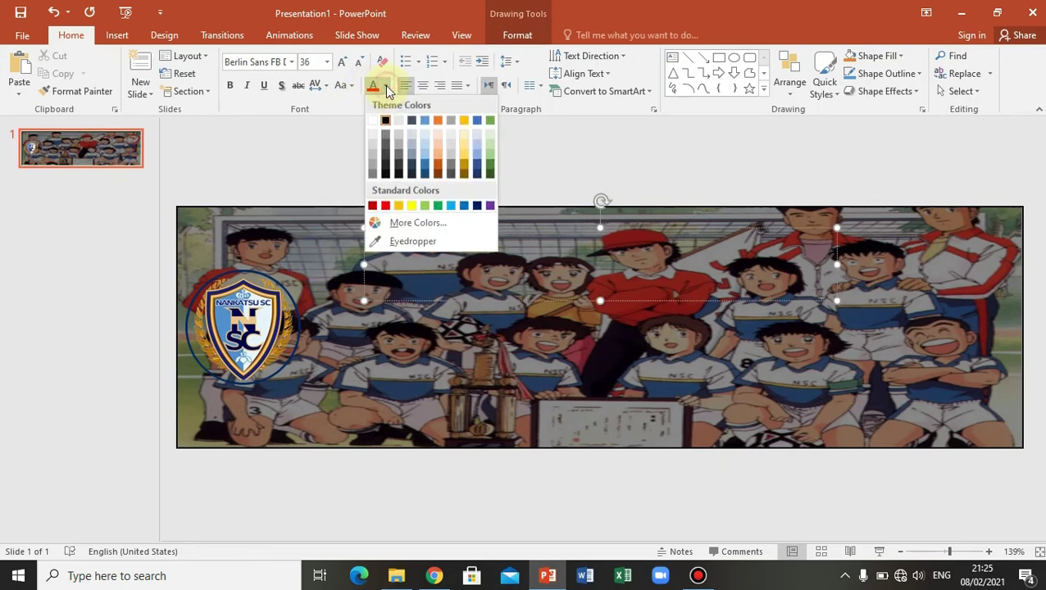
left_click(371, 121)
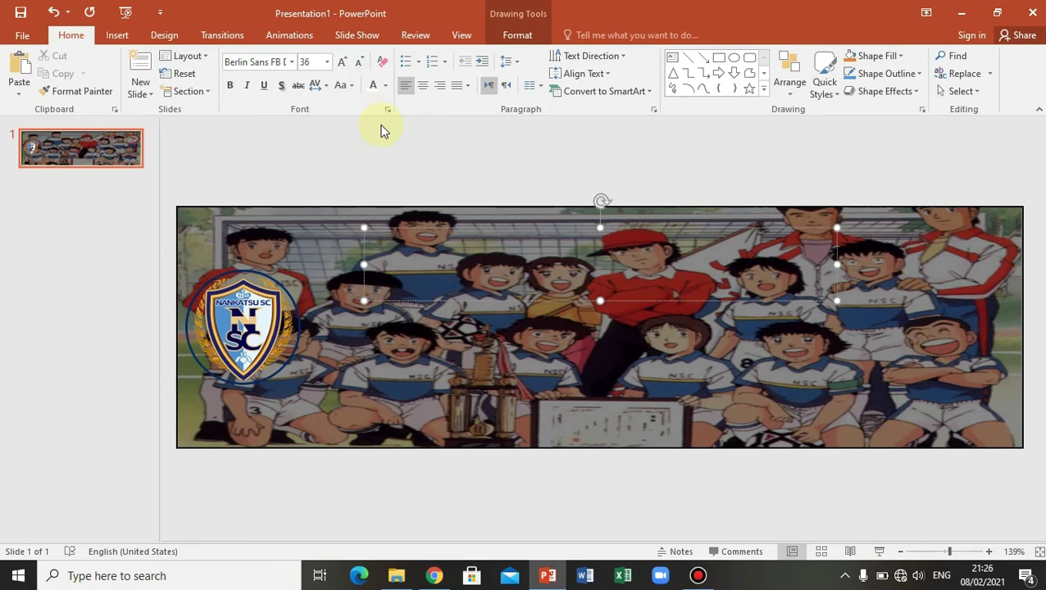
- Type 'GO GO NANKATSU!!' into the new text box, correcting the typo
type("GO")
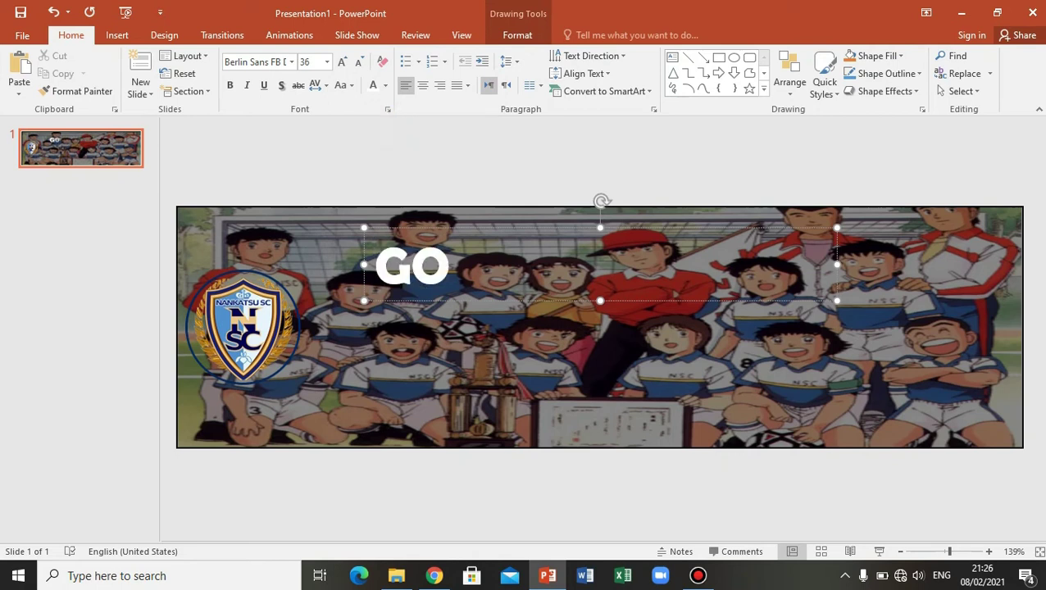
type("M")
key("BackSpace")
type("GO")
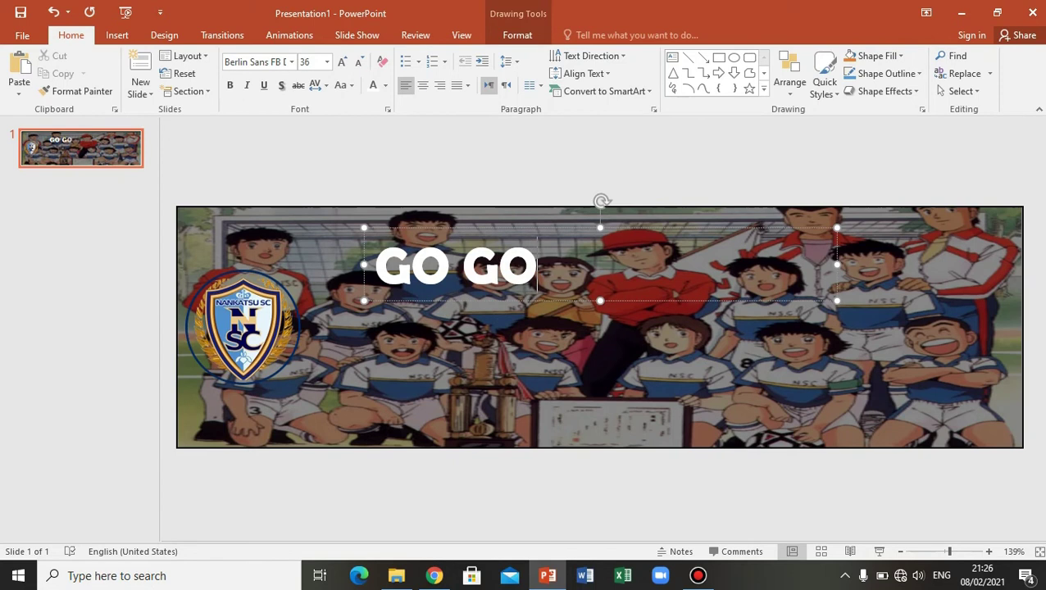
type(" NANKAT")
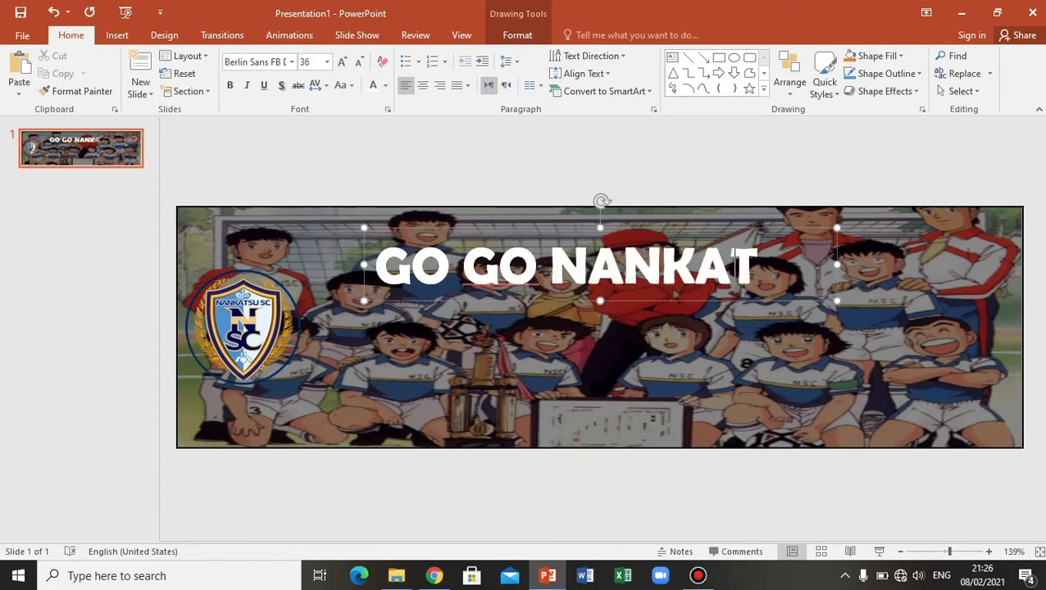
type("SU!")
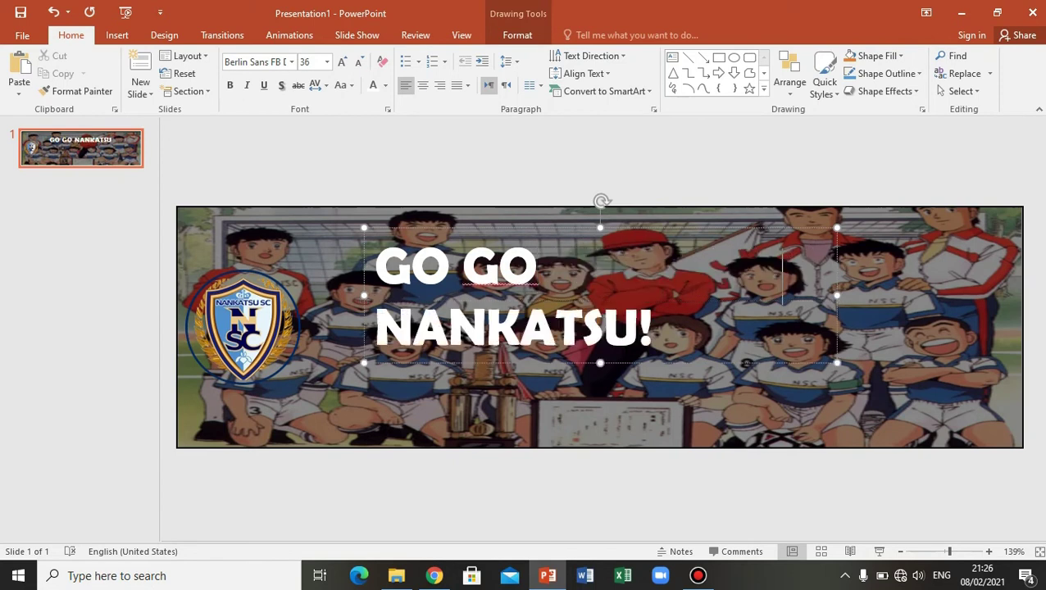
type("!")
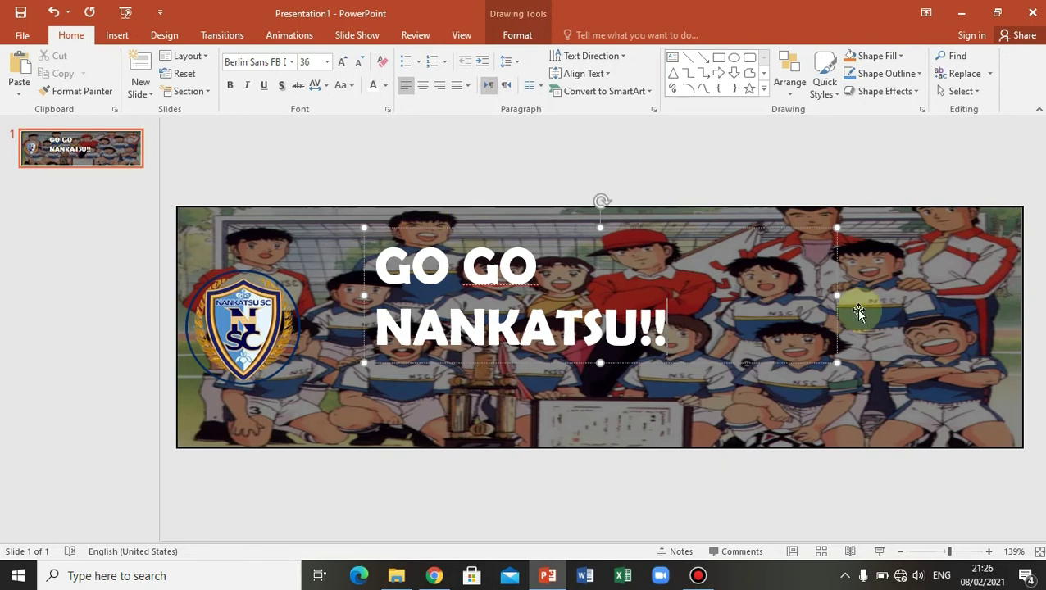
- Widen the slogan box to one line and move it across the picture
left_click_drag(837, 295, 917, 298)
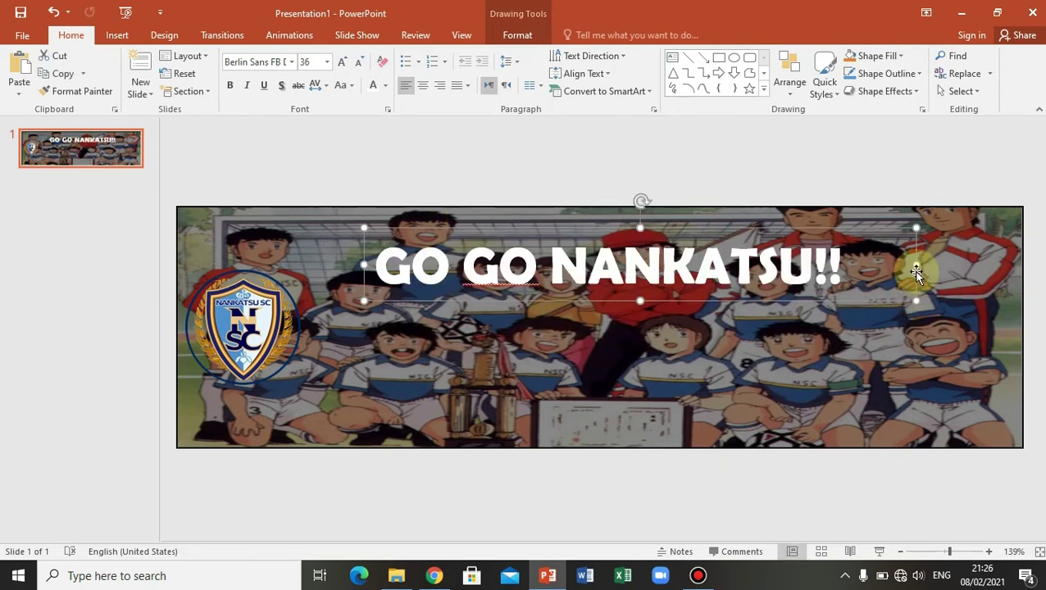
left_click_drag(916, 264, 881, 265)
mouse_move(758, 224)
left_mouse_down()
mouse_move(797, 267)
mouse_move(771, 273)
left_mouse_up()
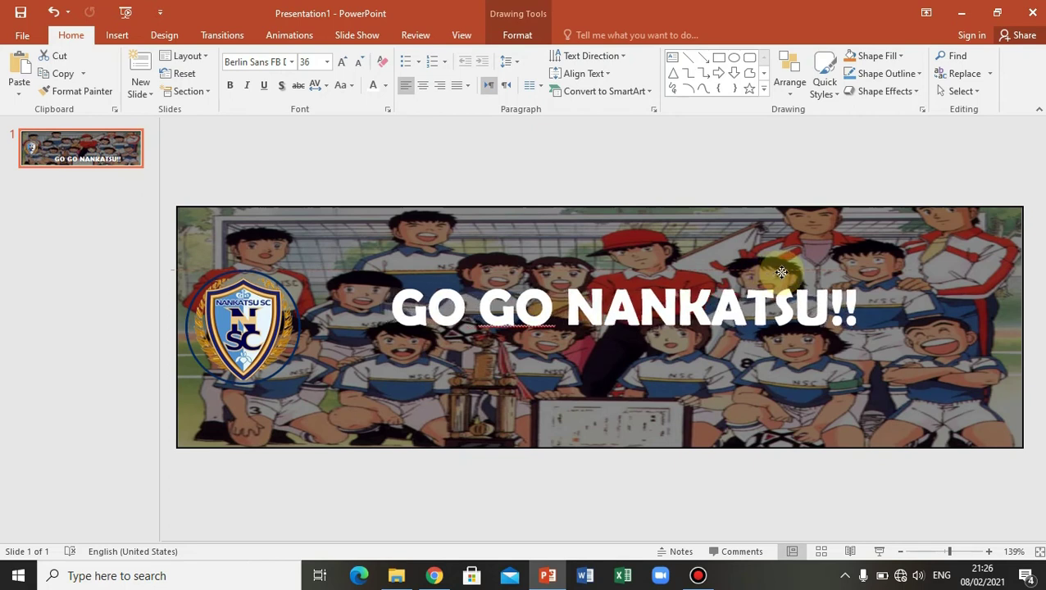
- Move the 'GO GO NANKATSU!!' box to the picture's top edge and reselect it
mouse_move(770, 273)
left_mouse_down()
mouse_move(785, 210)
mouse_move(775, 284)
left_mouse_up()
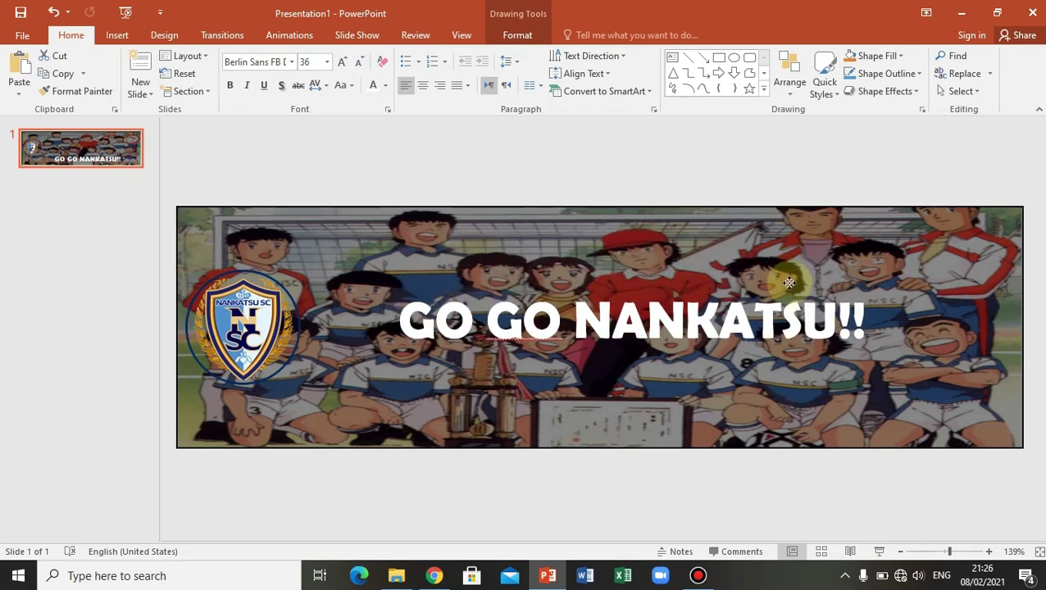
left_click_drag(775, 285, 774, 219)
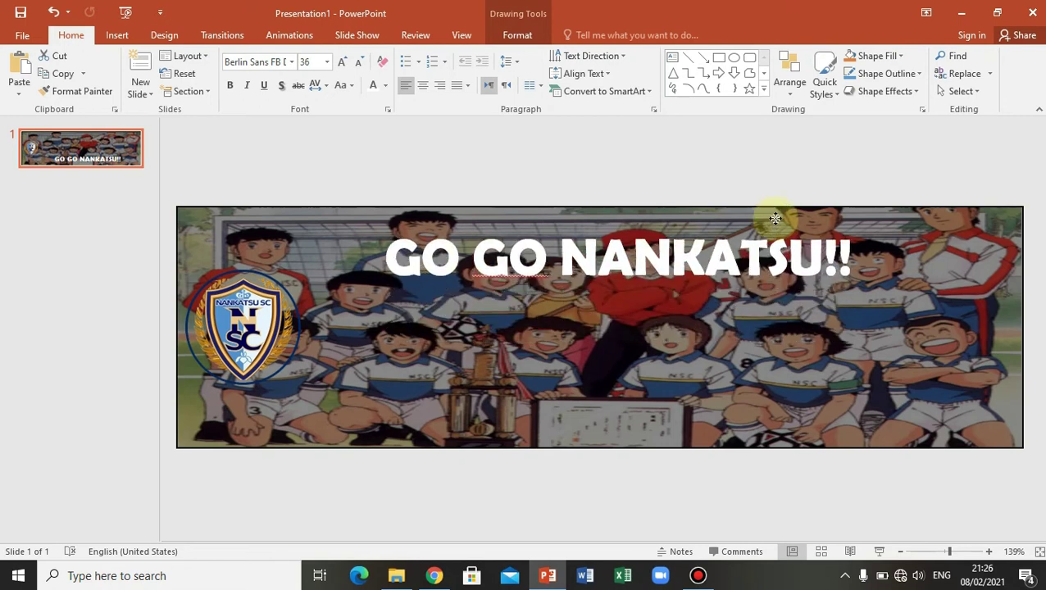
left_click(773, 223)
left_click(725, 250)
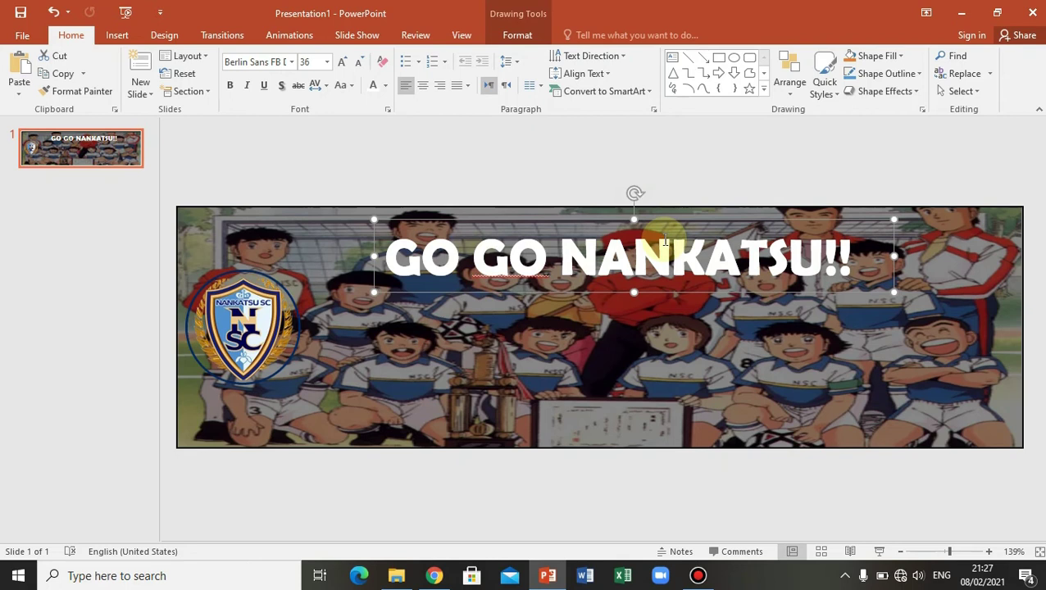
- Duplicate the slogan box below it and change its text to 'YOU ARE THE CHAMPION!!'
key("ctrl+d")
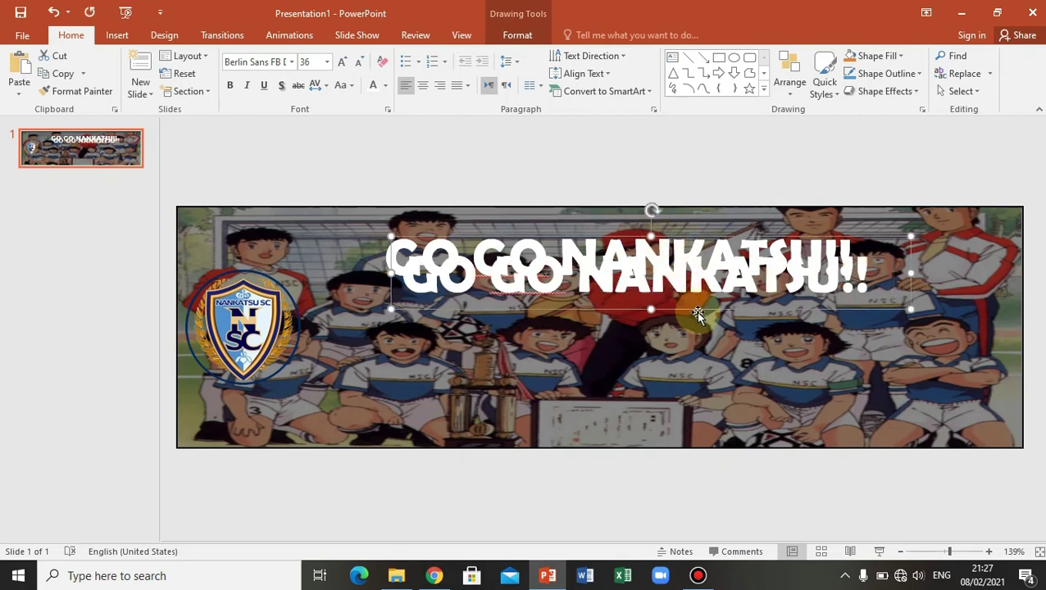
mouse_move(672, 305)
left_mouse_down()
mouse_move(663, 362)
mouse_move(650, 361)
left_mouse_up()
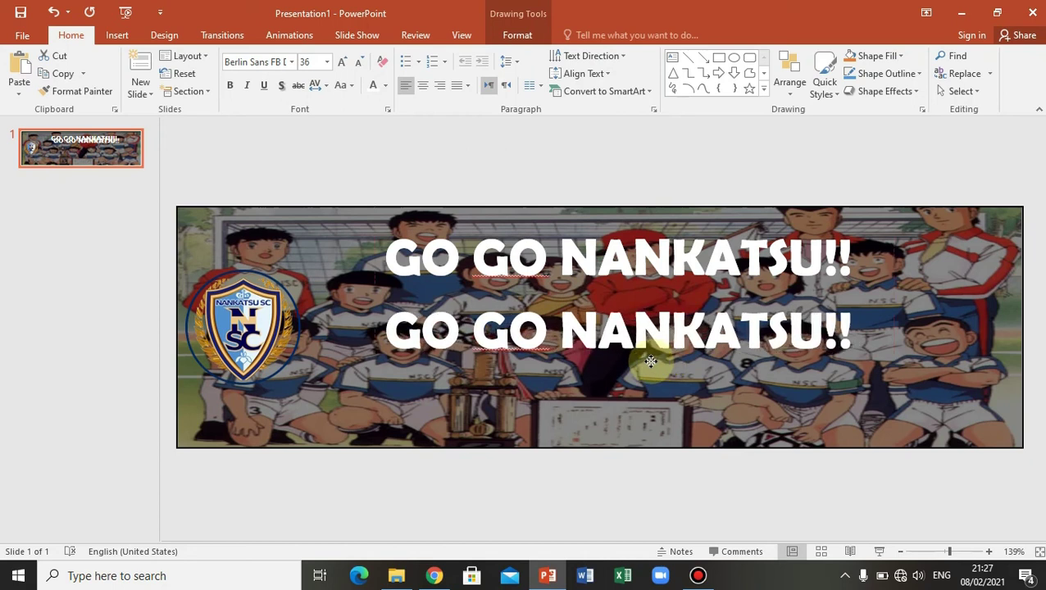
left_click_drag(385, 328, 881, 353)
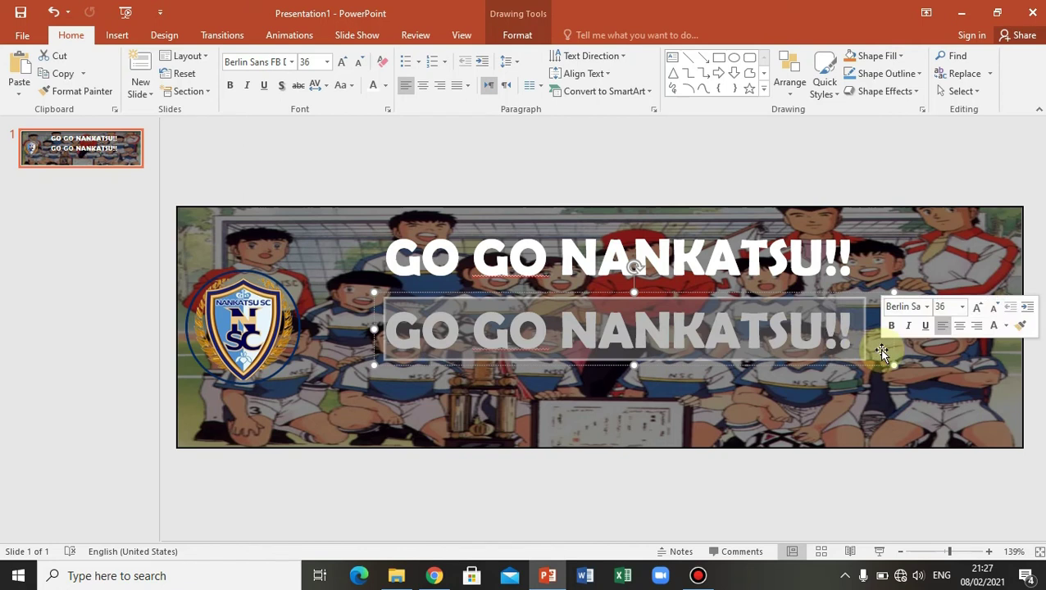
type("YOU RE")
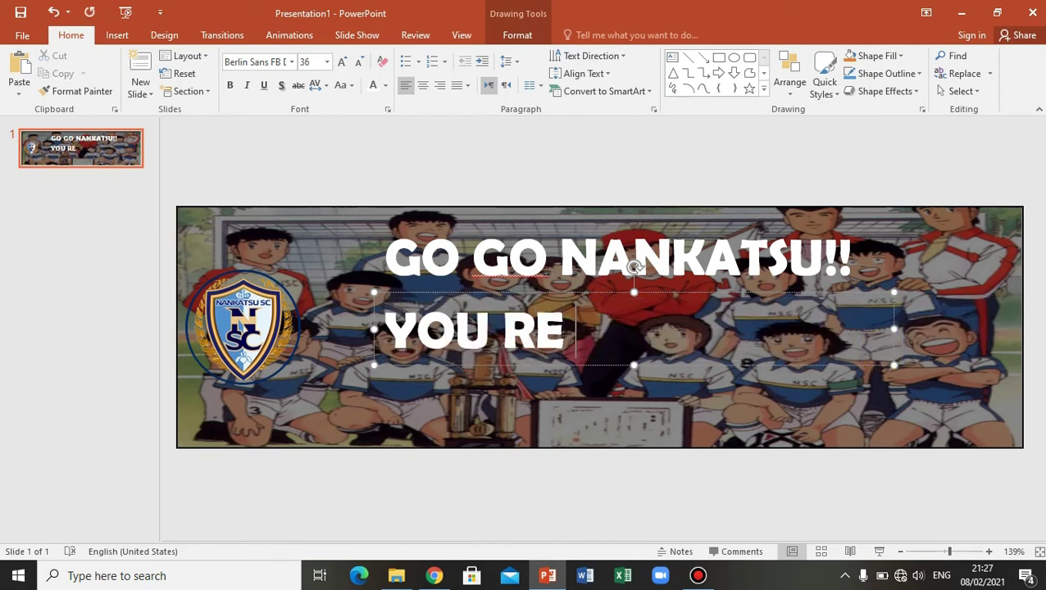
key("BackSpace")
key("BackSpace")
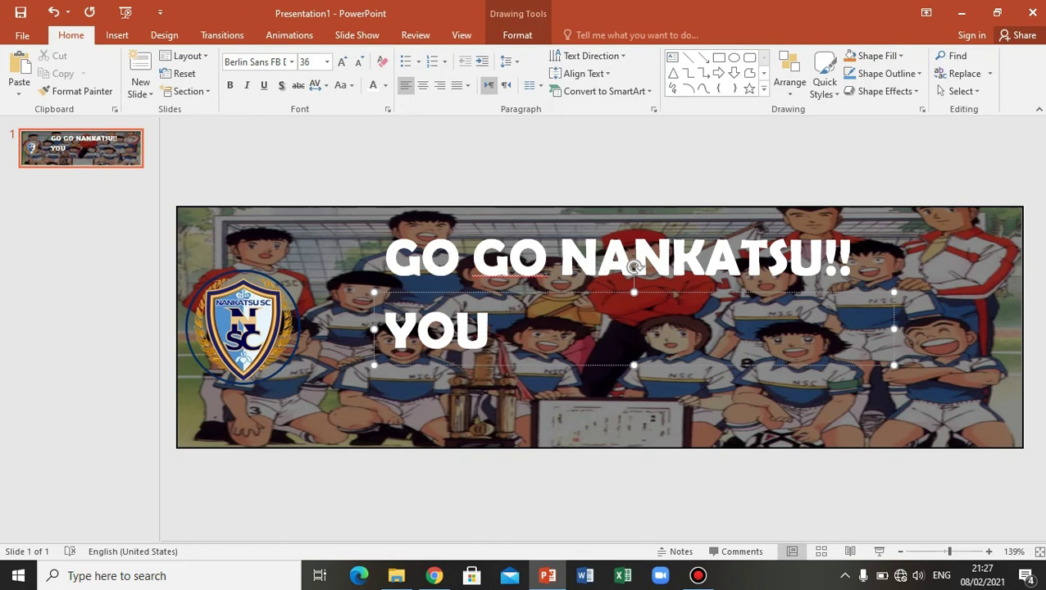
type(" ARE THE")
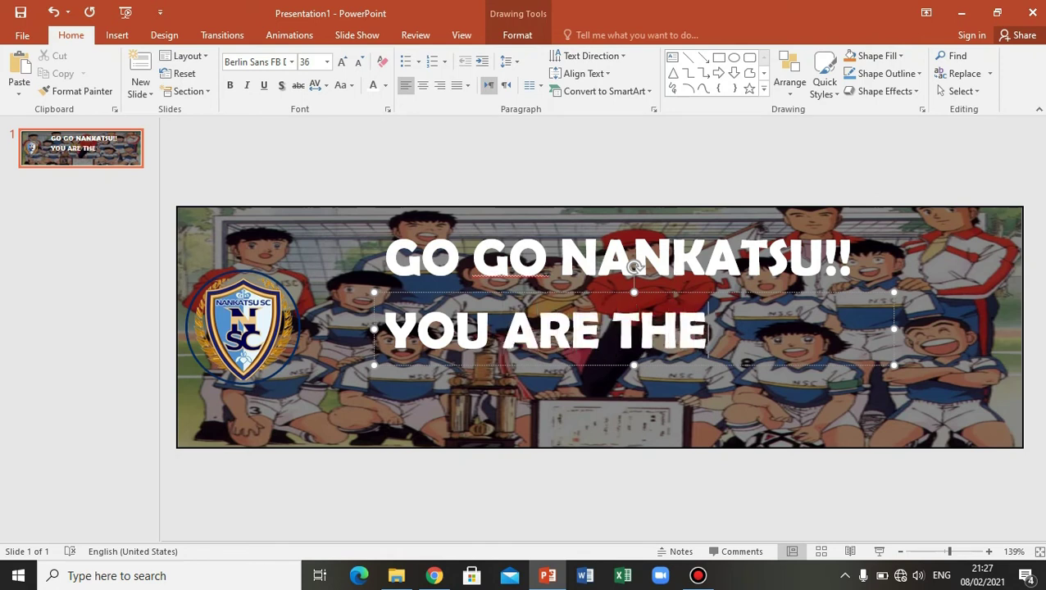
type(" CHAMPIO")
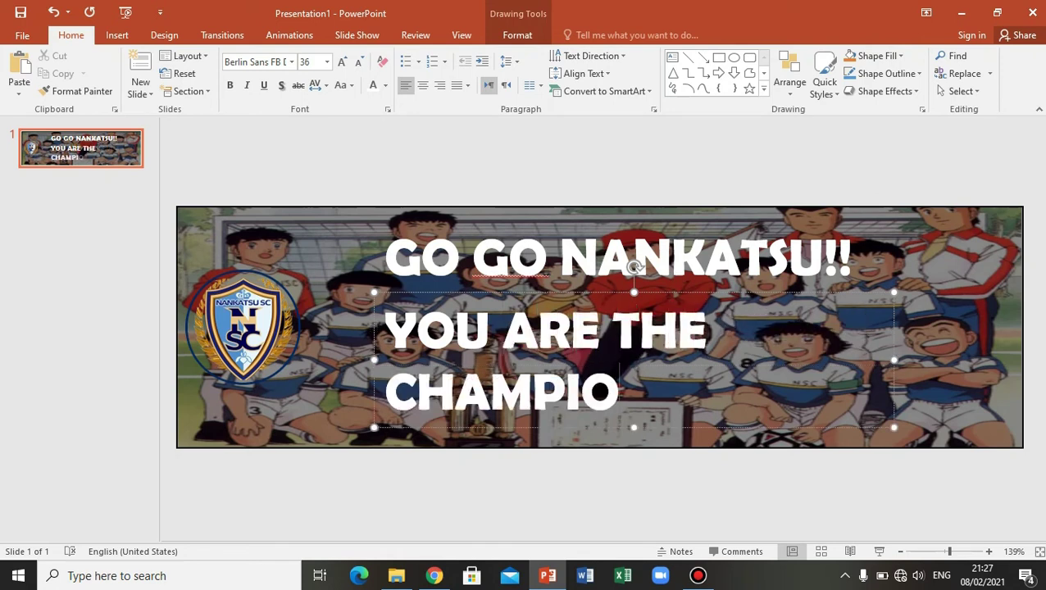
type("N!!")
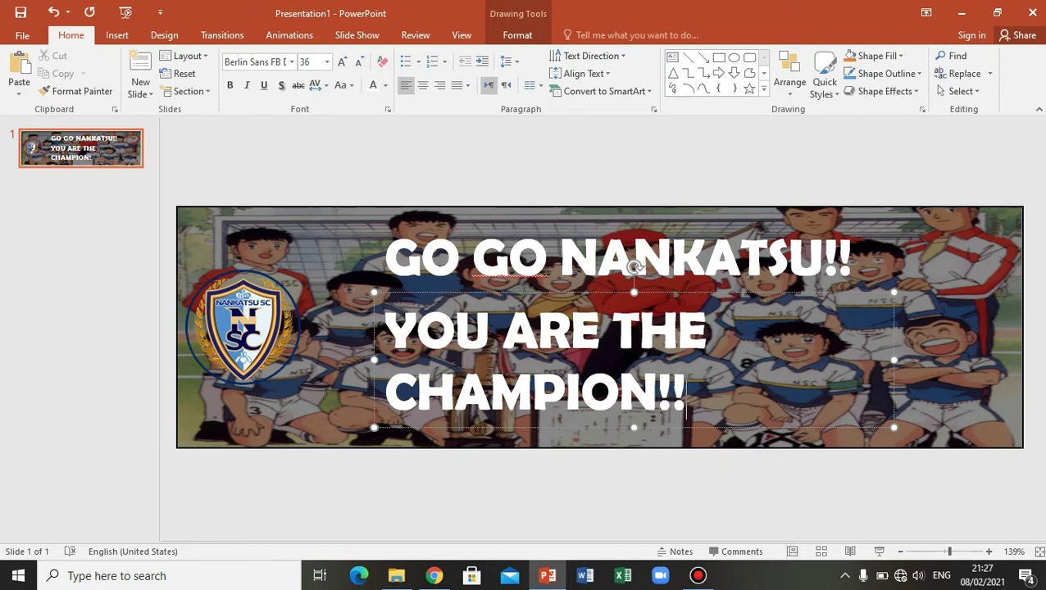
- Reposition and widen the 'YOU ARE THE CHAMPION!!' box so it fits one line
left_click_drag(893, 361, 977, 355)
left_click_drag(369, 361, 295, 359)
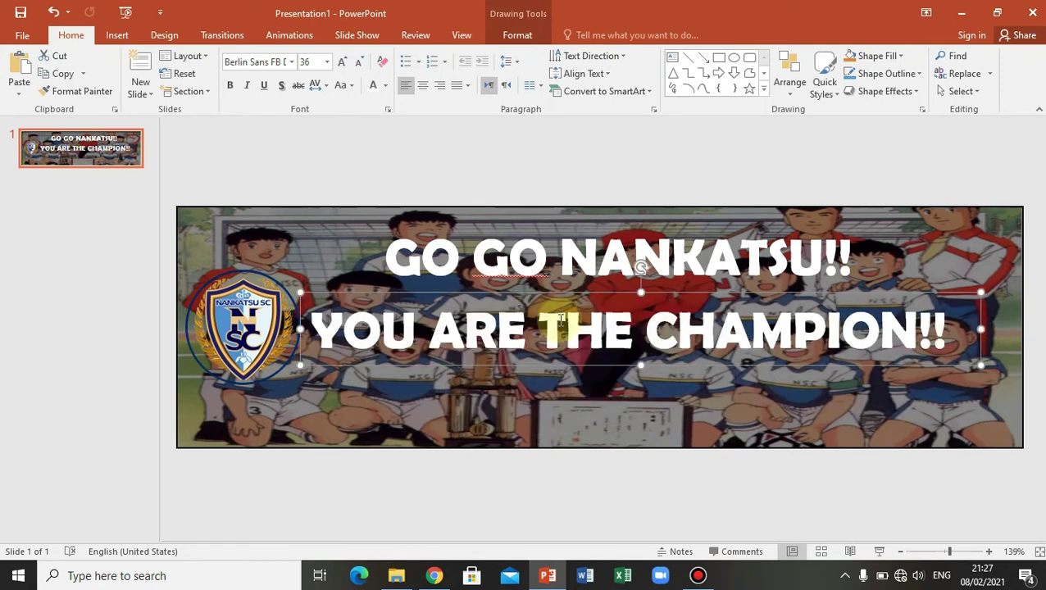
left_click(734, 399)
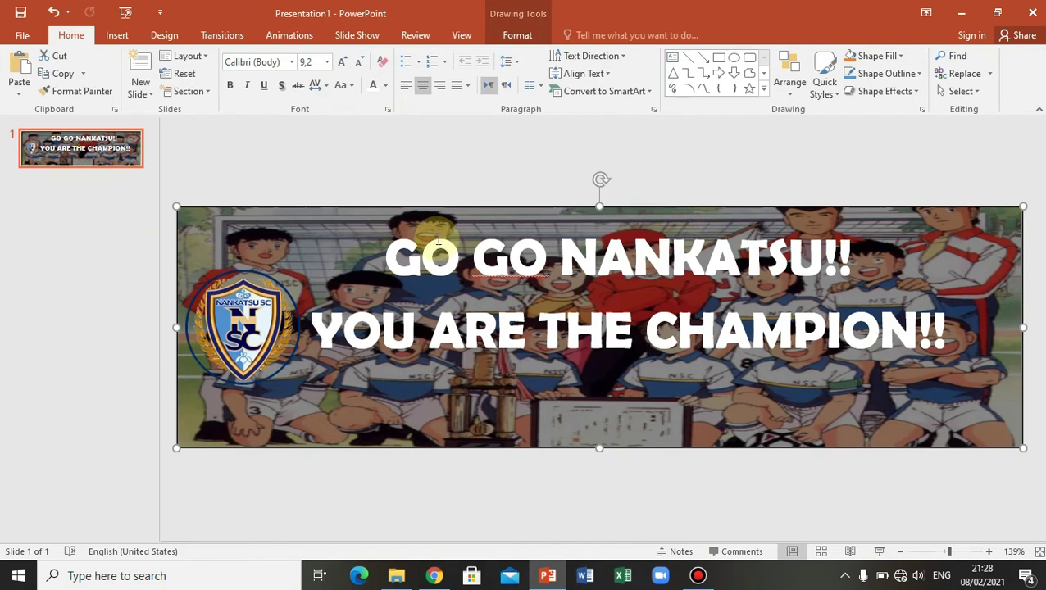
left_click(304, 242)
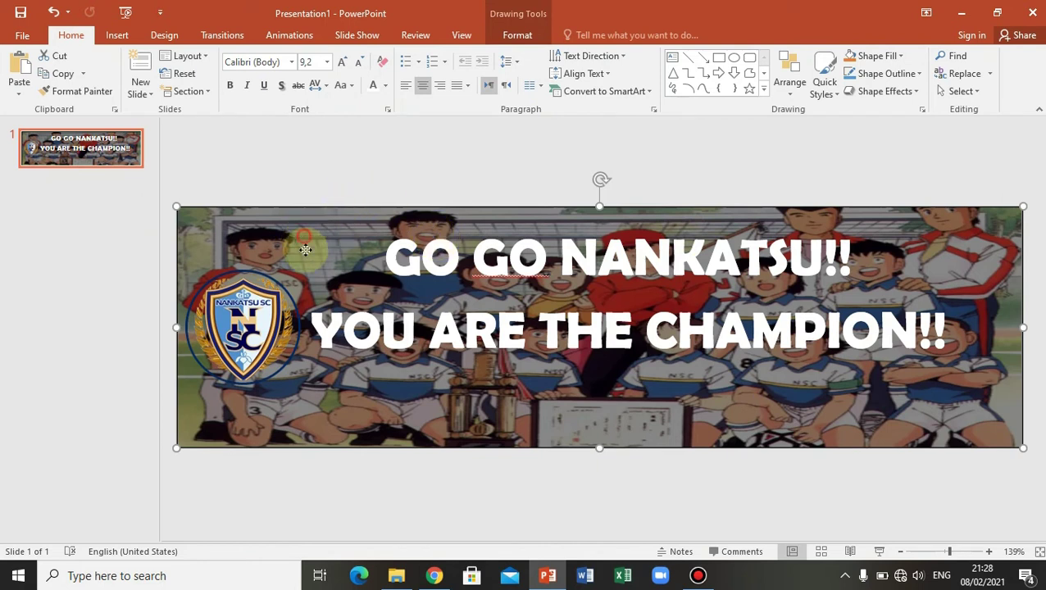
left_click_drag(304, 249, 303, 224)
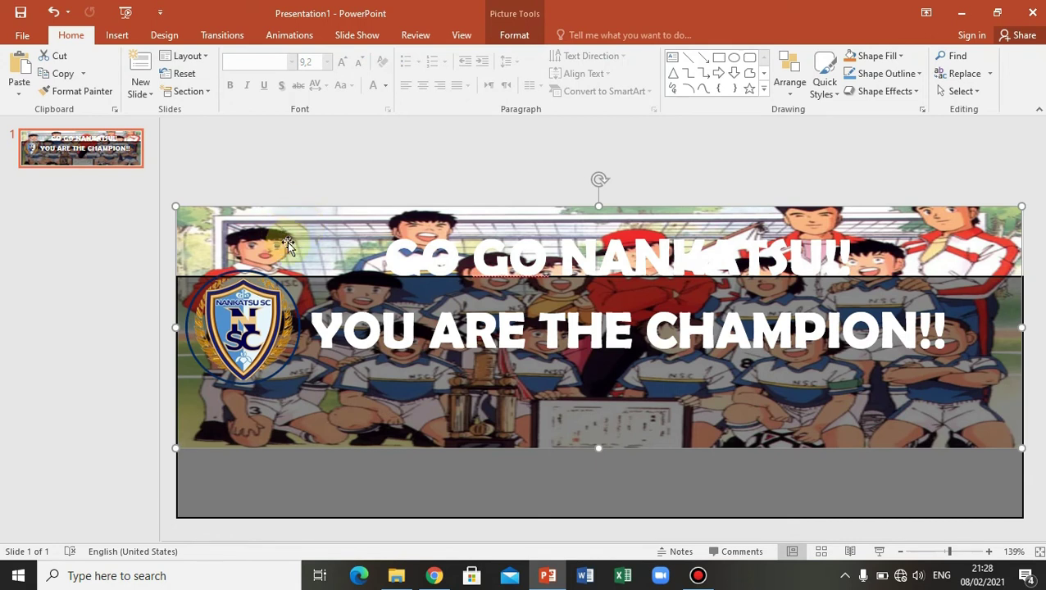
left_click_drag(306, 286, 307, 214)
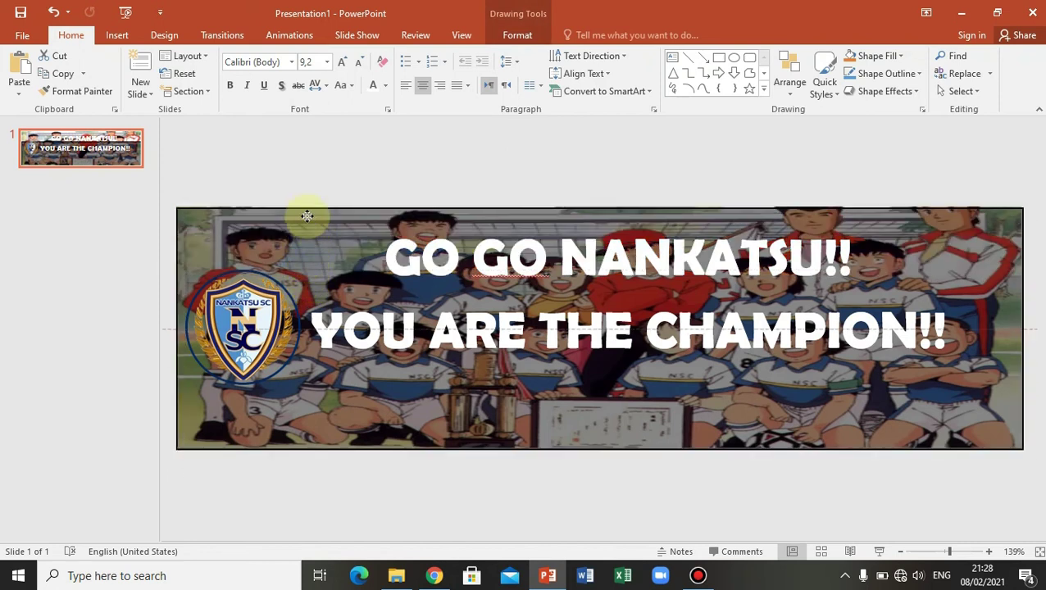
left_click_drag(306, 214, 306, 214)
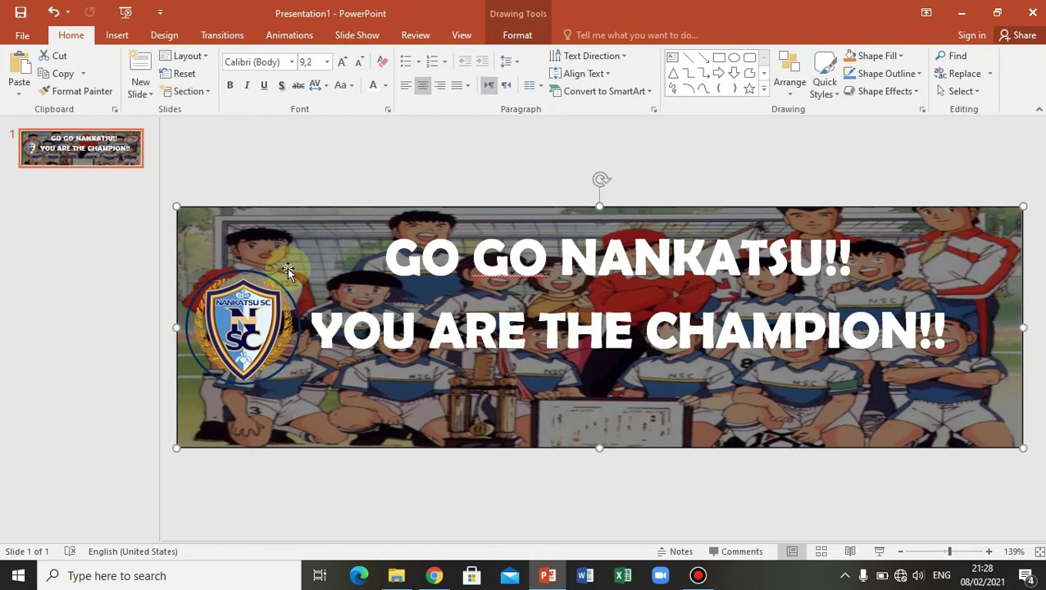
left_click(256, 310)
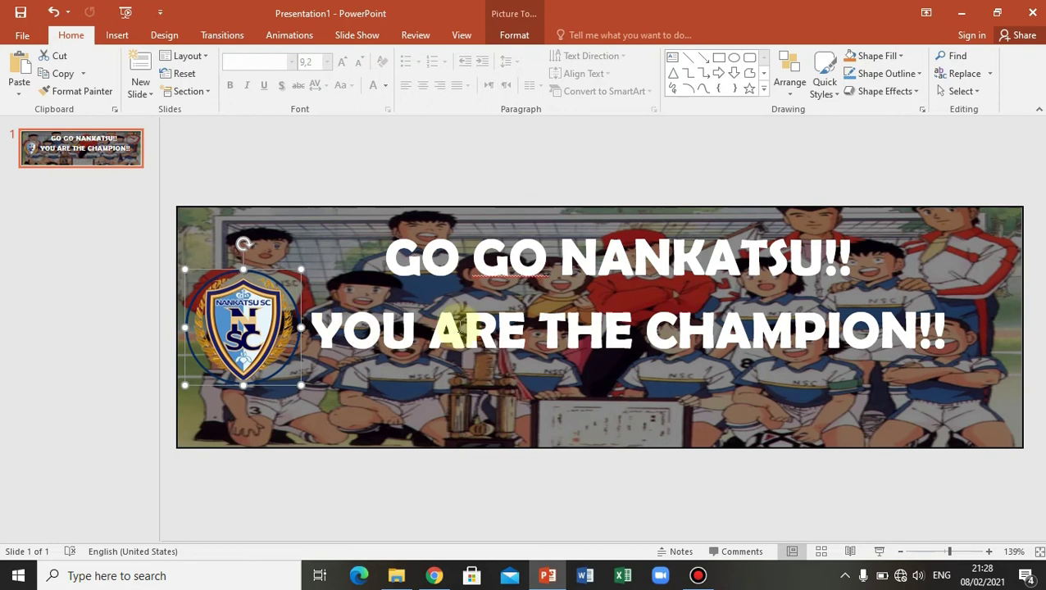
left_click(589, 256)
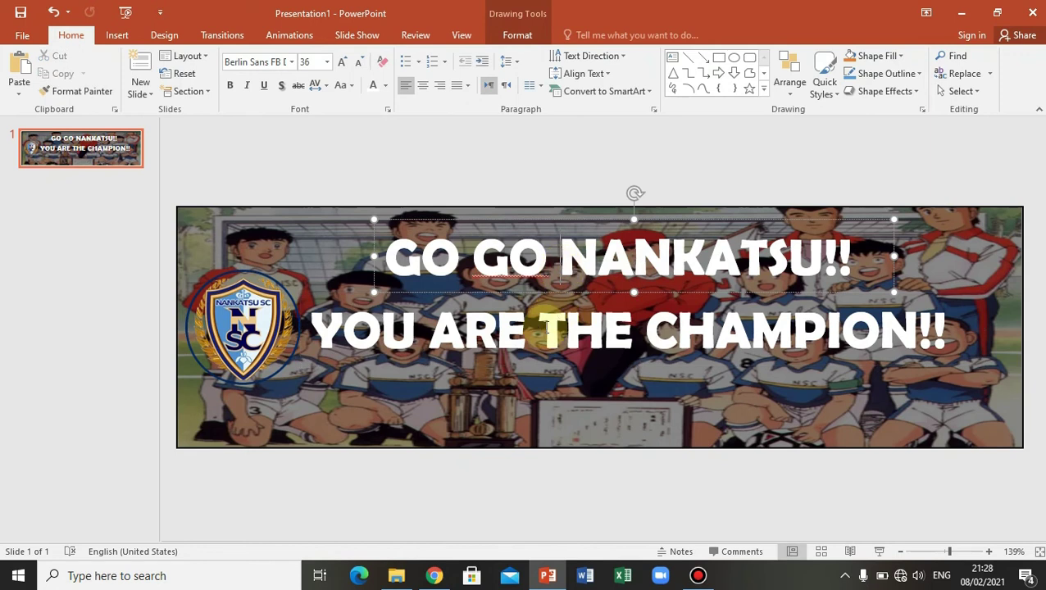
left_click(547, 328, "shift")
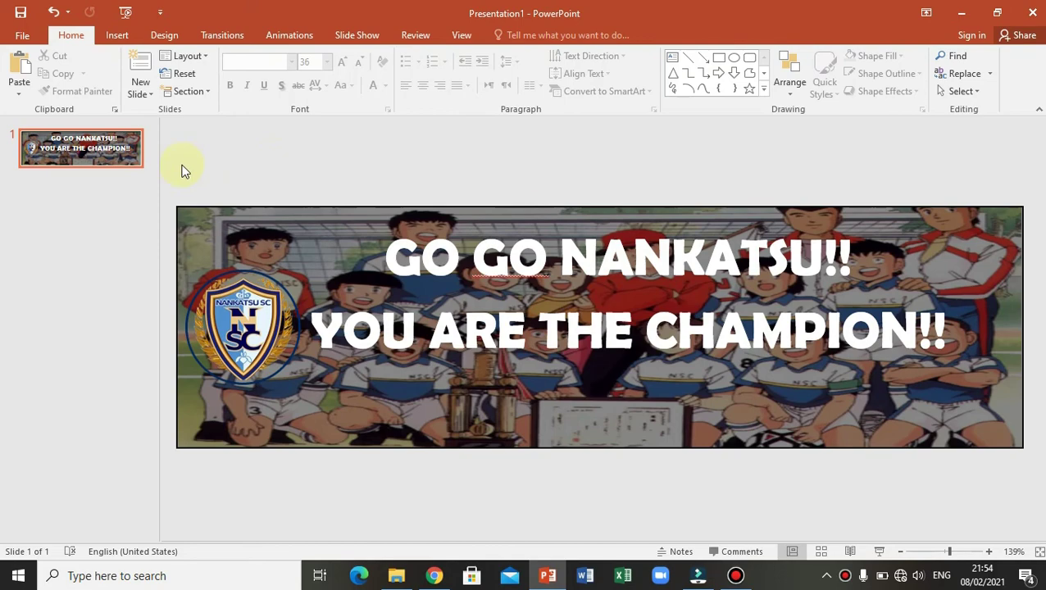
- Open Save As and scroll the recent folders list down to Documents
left_click(24, 36)
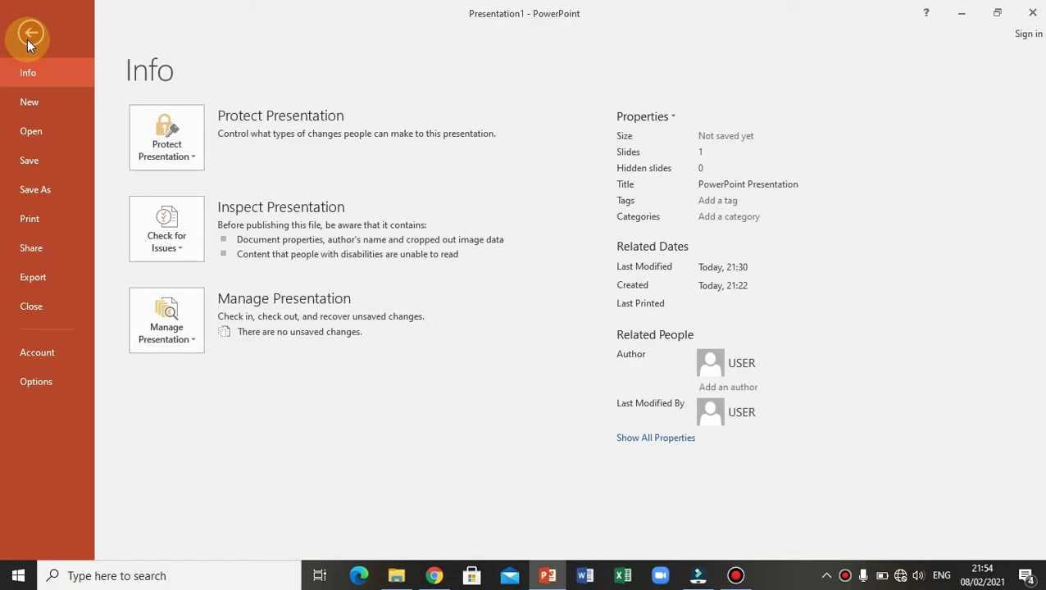
left_click(51, 192)
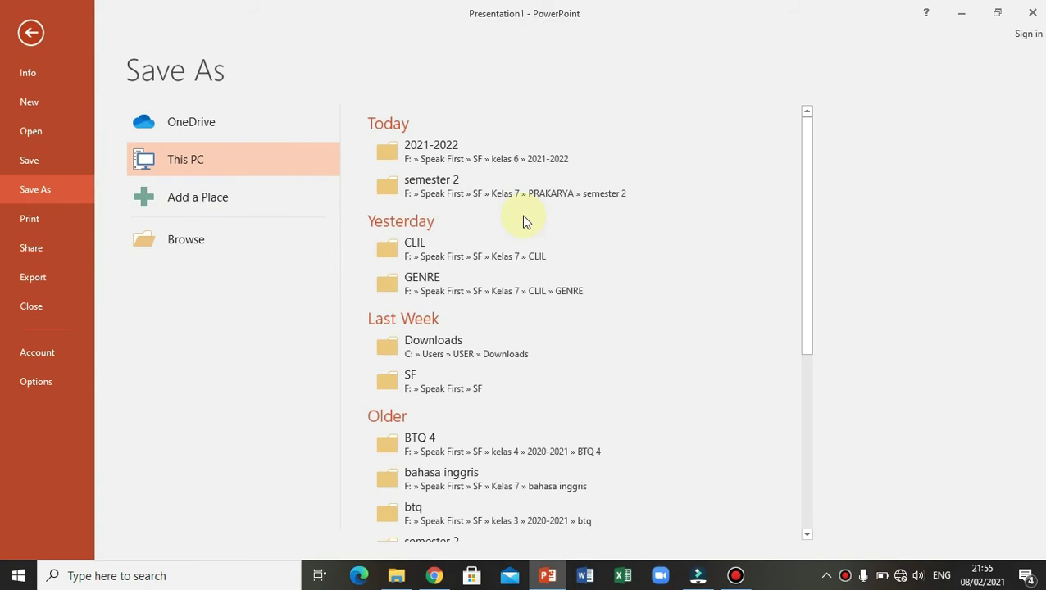
scroll(525, 221, "down", 1)
scroll(525, 221, "down", 3)
scroll(524, 221, "down", 1)
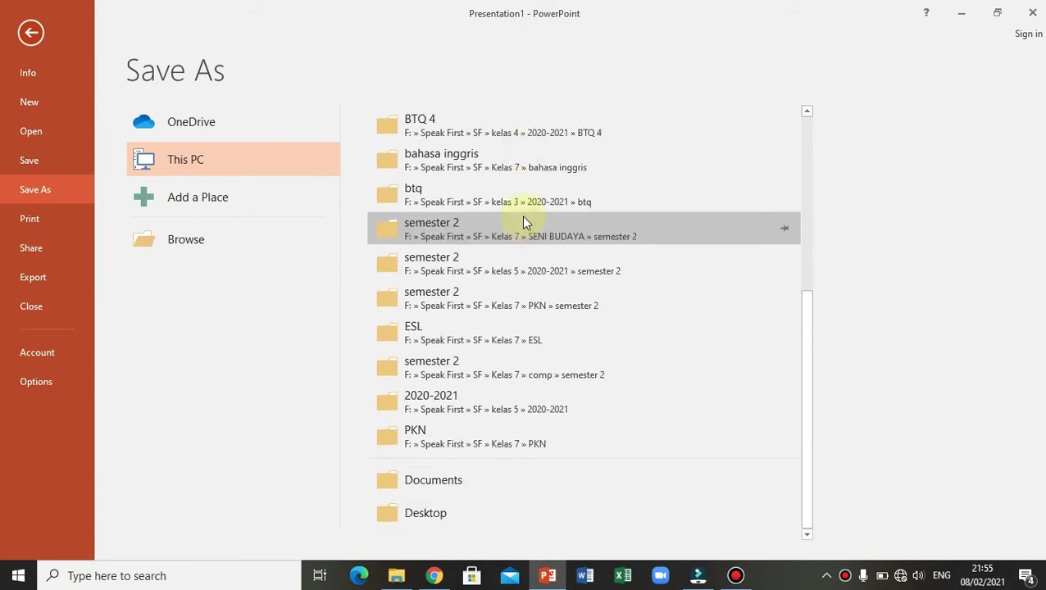
- Save only the current slide to Documents as JPEG 'POSTER (ANGGARA)'
left_click(461, 490)
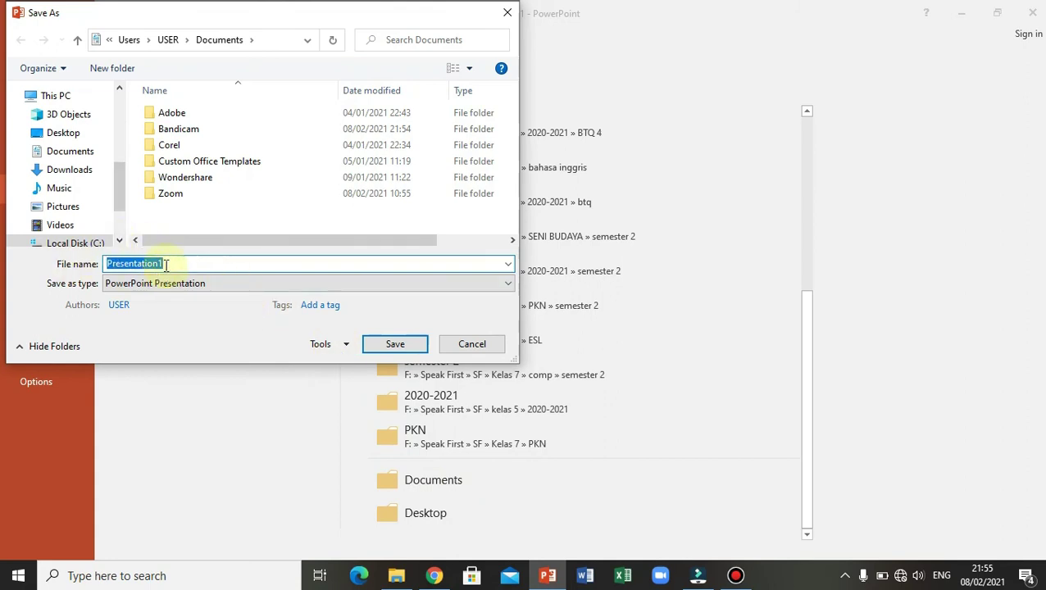
key("BackSpace")
type("POSTER (ANGGARA)")
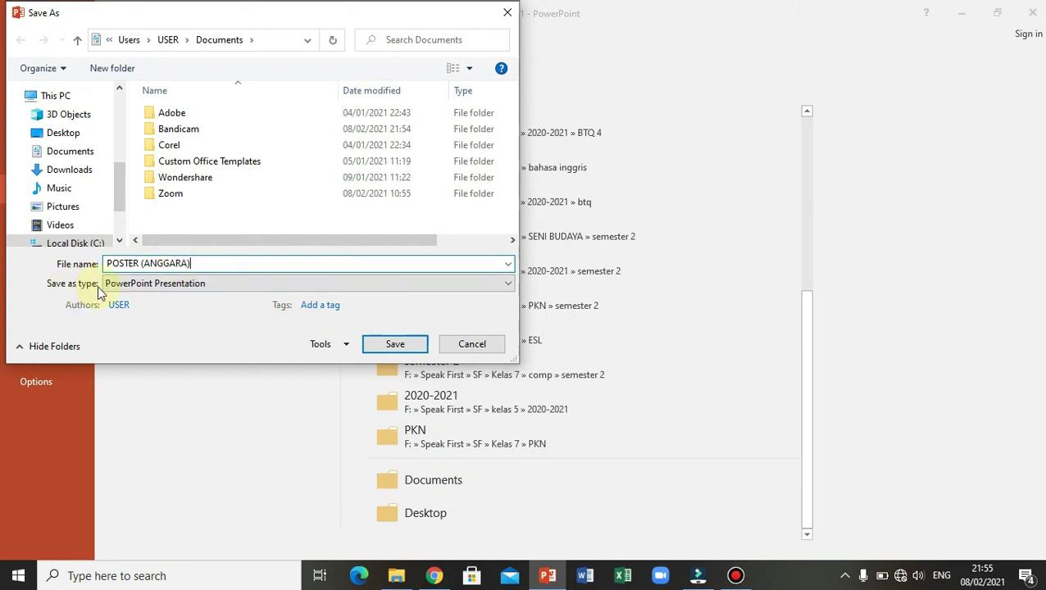
left_click(122, 287)
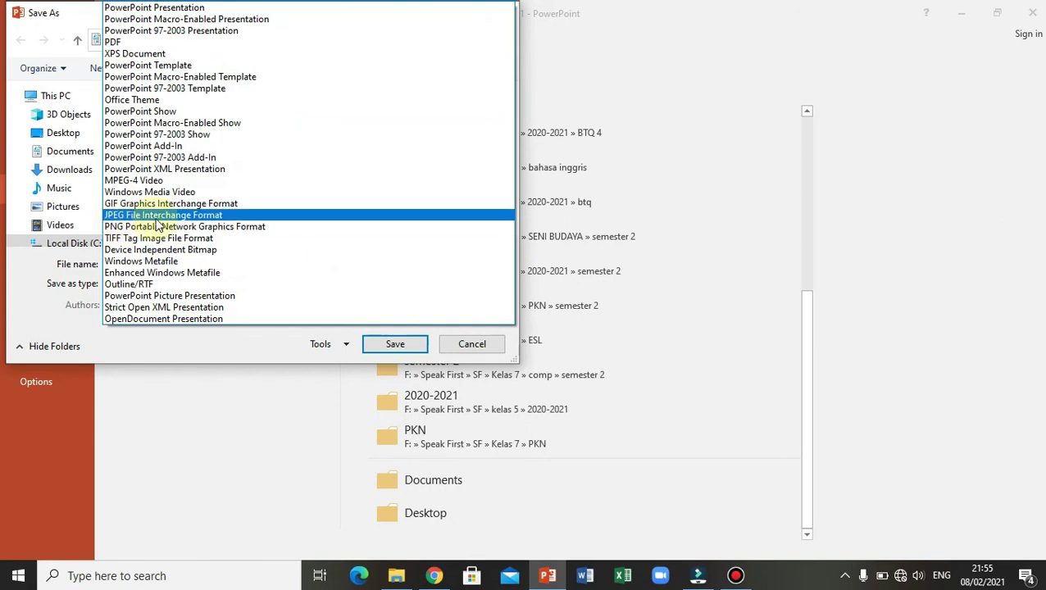
left_click(158, 218)
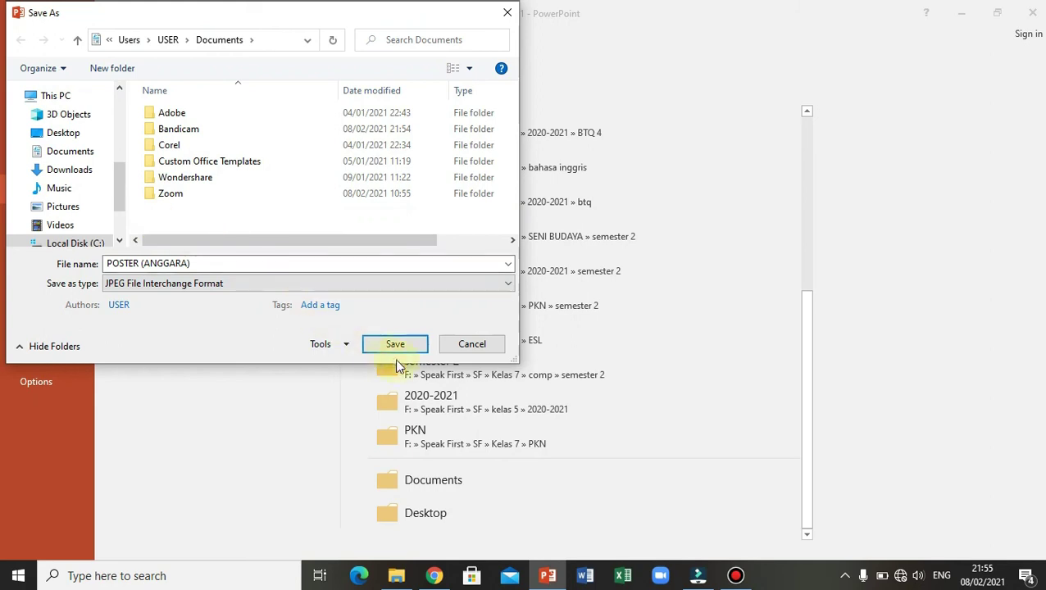
left_click(396, 344)
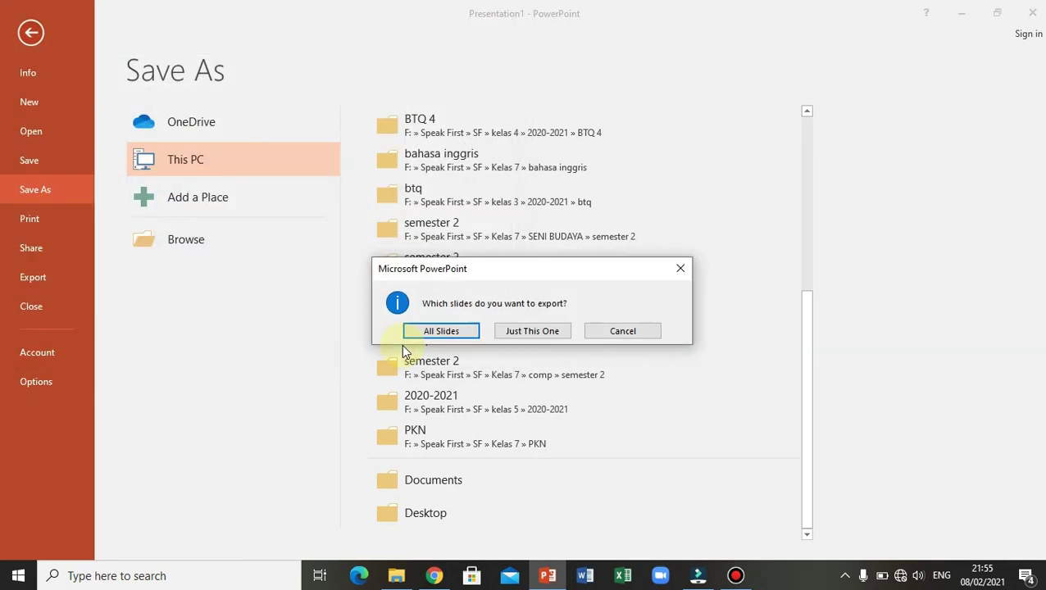
left_click(510, 330)
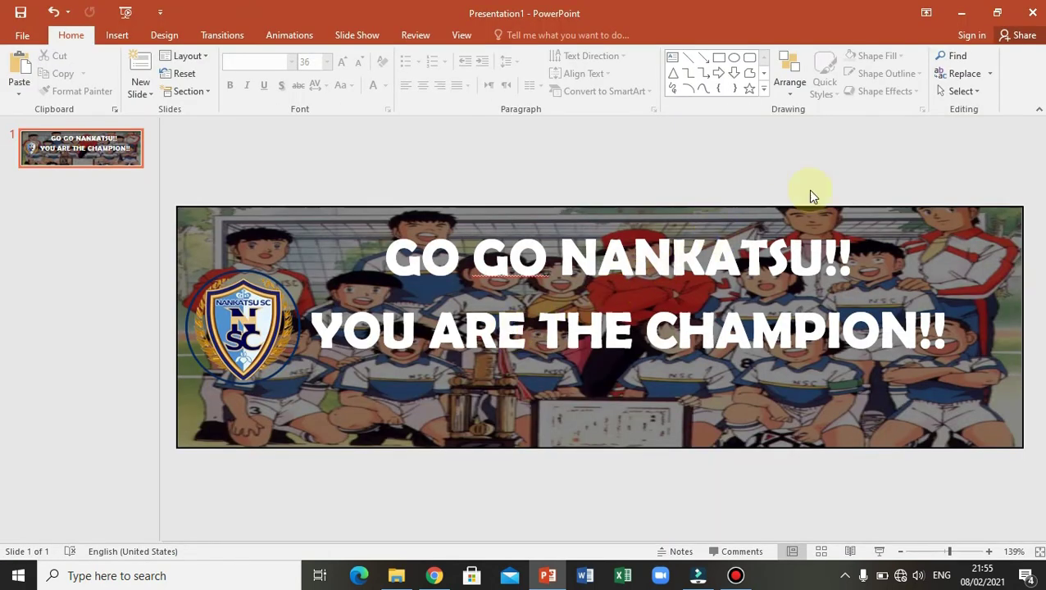
- Minimize PowerPoint and open the Documents folder in File Explorer
left_click(963, 14)
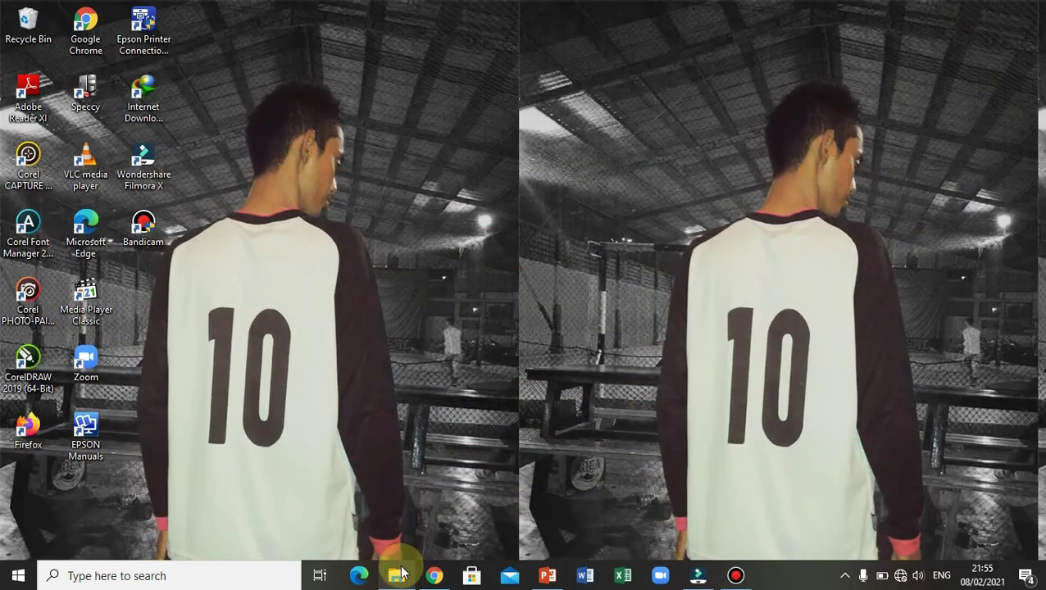
left_click(399, 574)
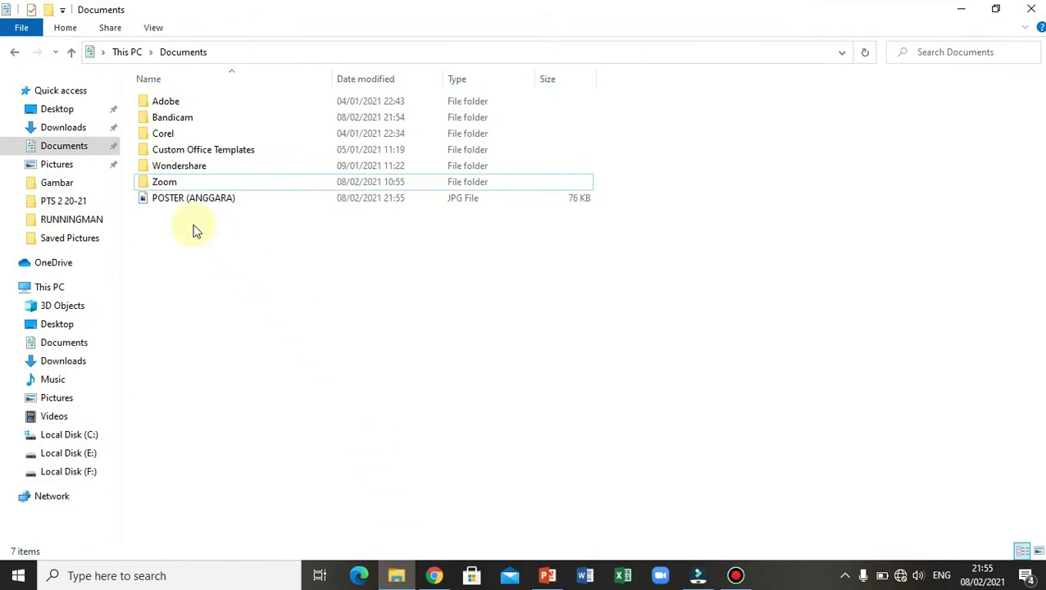
left_click(66, 146)
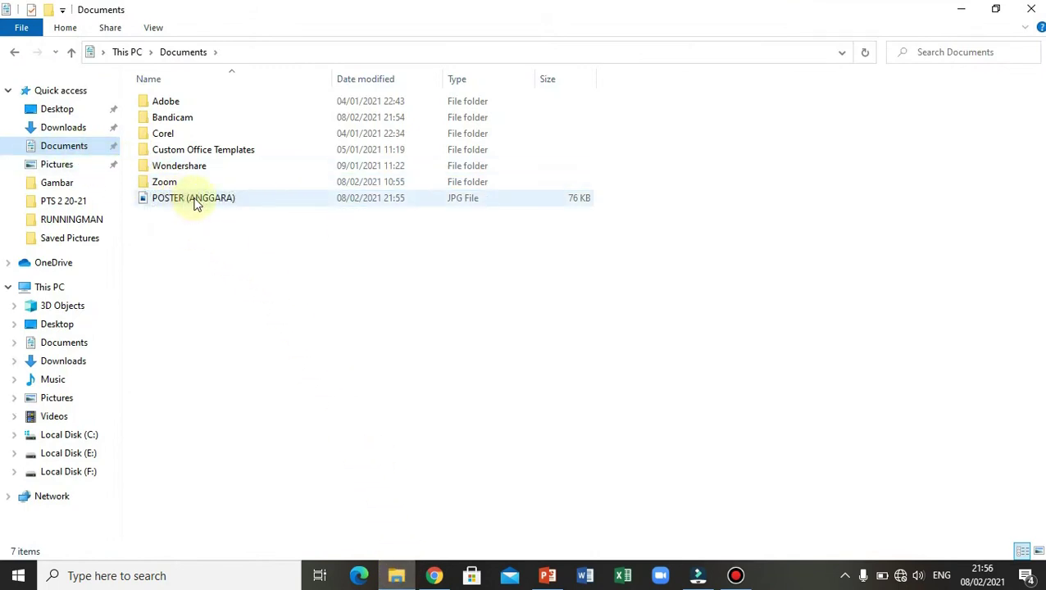
- Open POSTER (ANGGARA).jpg in Photos to view the finished Nankatsu banner
mouse_move(193, 198)
double_click(219, 204)
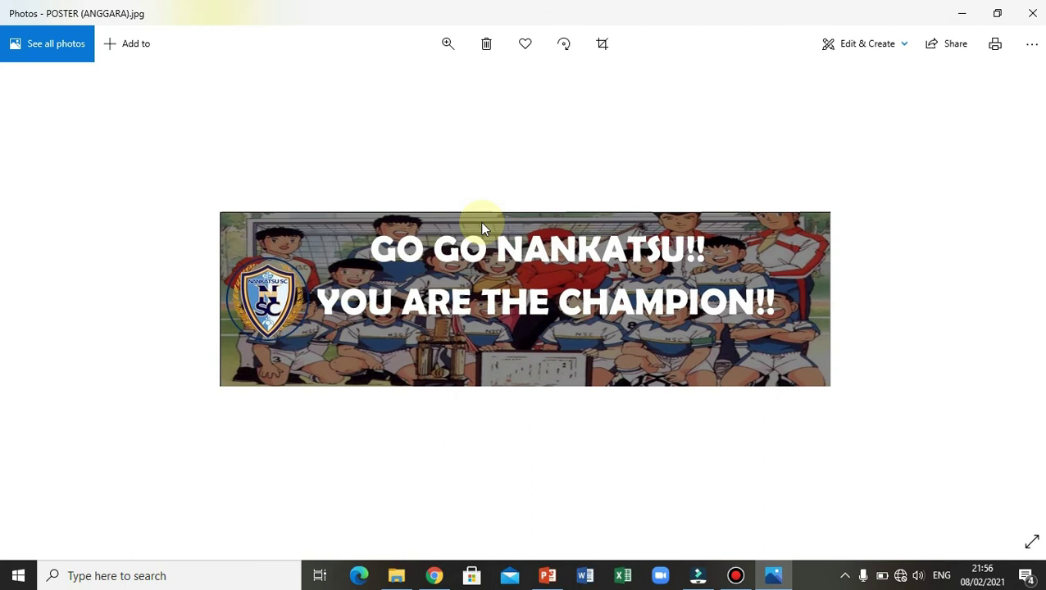
left_click(736, 576)
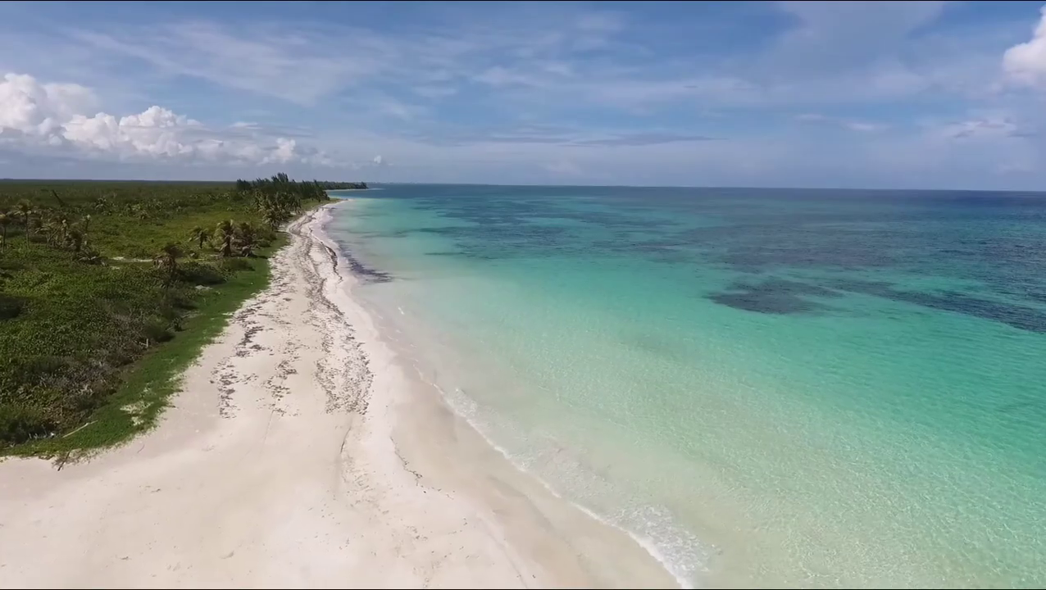